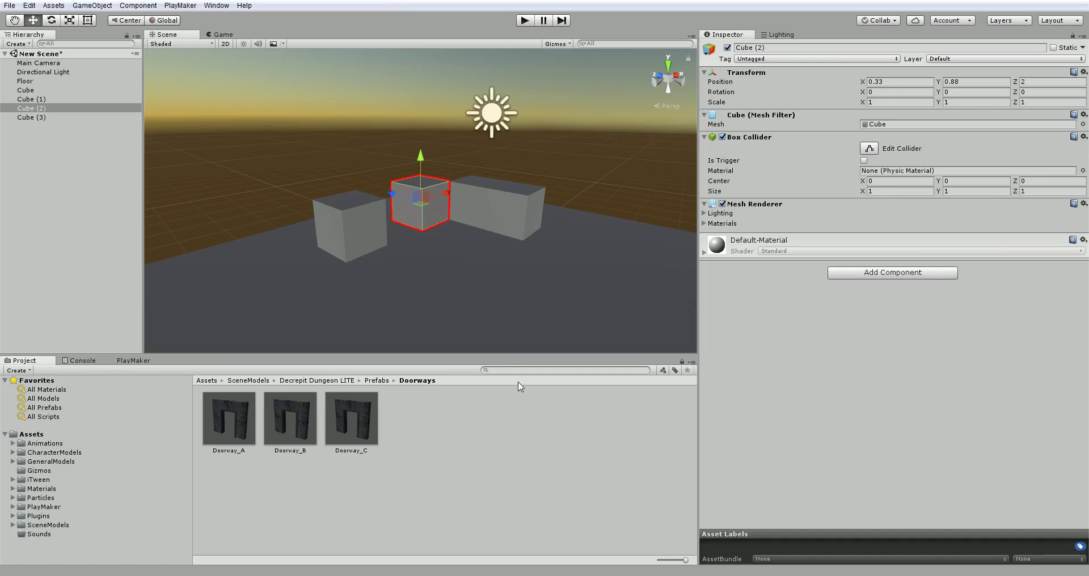
- Delete three of the four cubes from the floor, keeping only the one named Cube
scroll(365, 253, "down", 6)
left_click_drag(438, 236, 476, 286, "alt")
key("Delete")
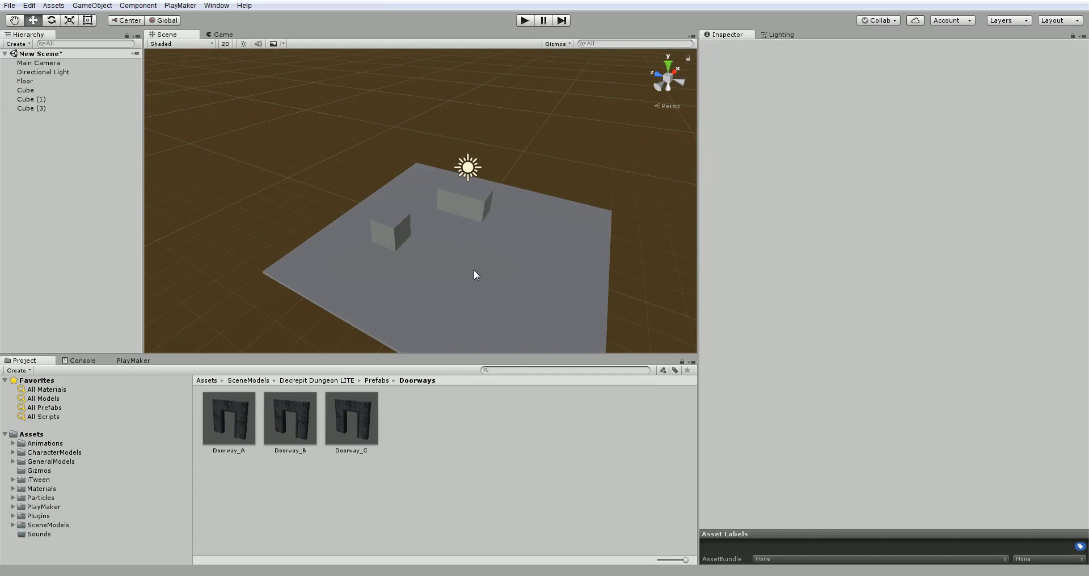
left_click(383, 231)
key("Delete")
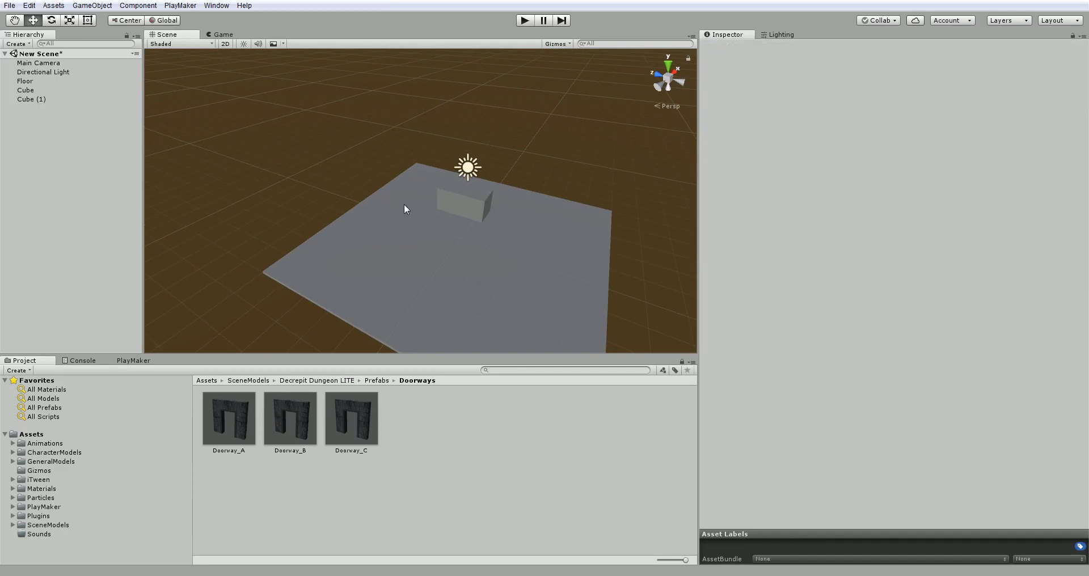
left_click(449, 193)
key("Delete")
- Scale the remaining cube into a long wall about 2.85 high and 8.83 long, and position it along the floor's edge
left_click(481, 204)
left_click_drag(486, 184, 500, 176)
left_click_drag(501, 248, 544, 282, "alt")
left_click(69, 19)
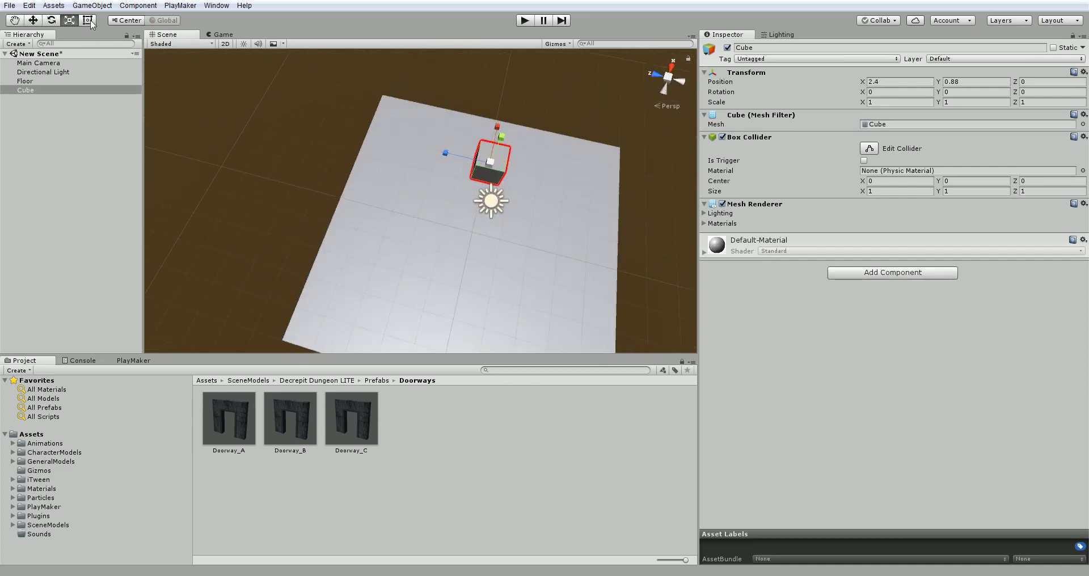
left_click_drag(449, 152, 97, 97)
left_click_drag(500, 145, 498, 73, "alt")
left_click(37, 21)
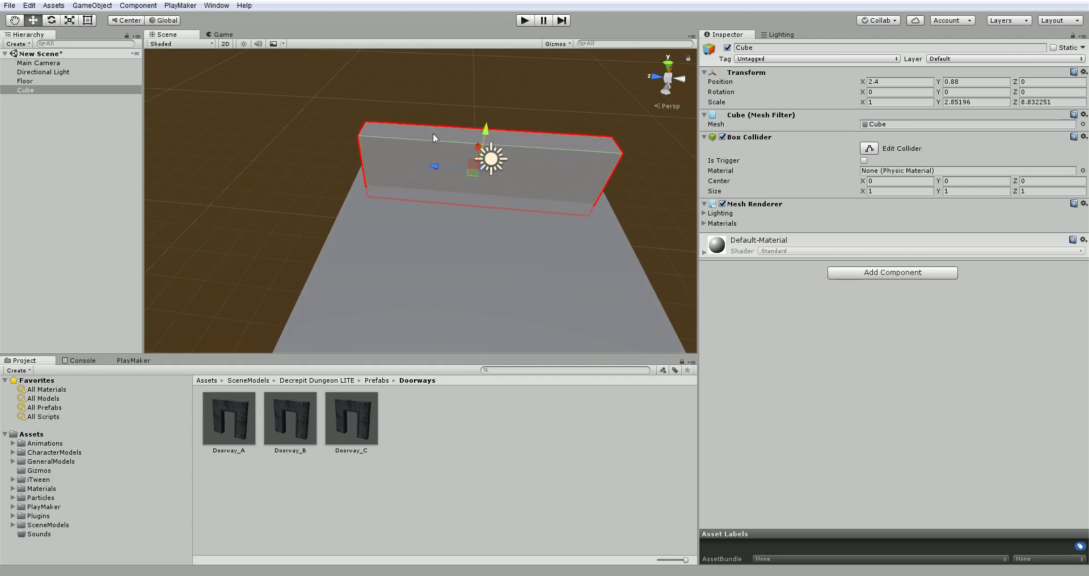
left_click_drag(481, 129, 544, 235)
- Add a new cube object to the scene and place it on the floor near the long wall
right_click(22, 105)
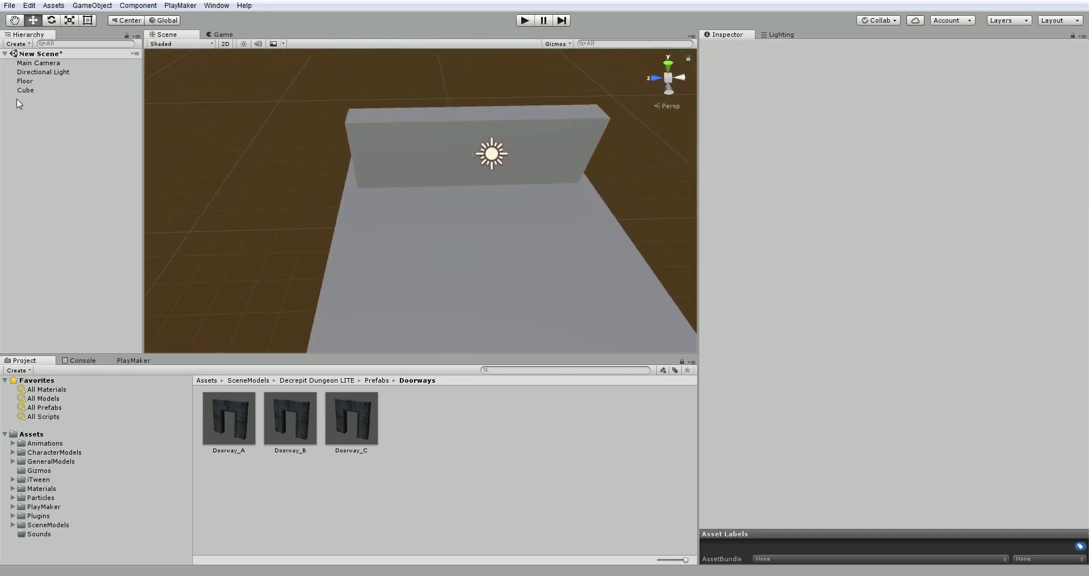
mouse_move(79, 207)
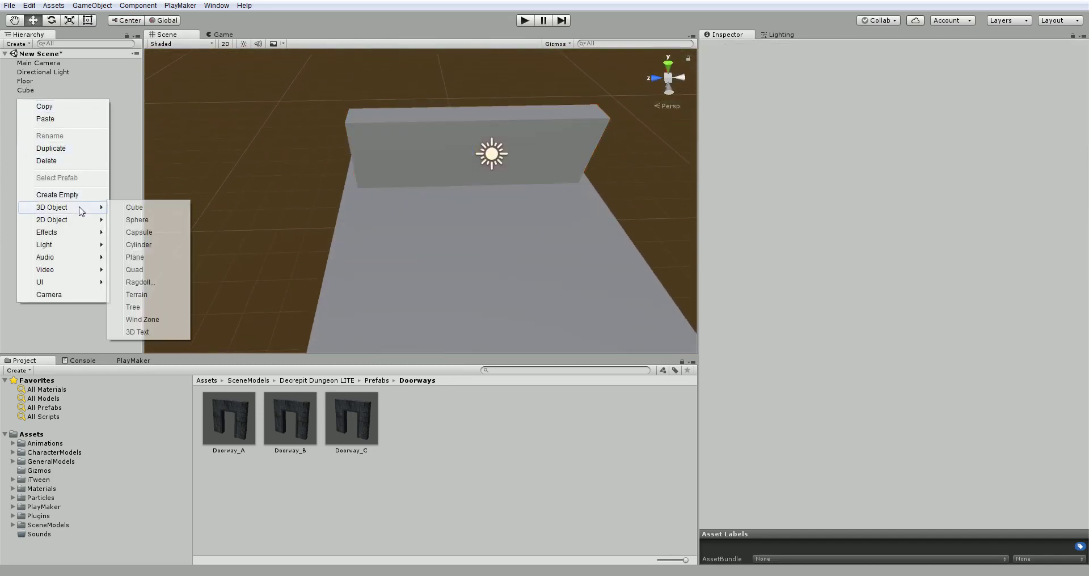
left_click(131, 208)
left_click_drag(508, 245, 422, 173, "alt")
- Duplicate the new cube twice, raising each copy one unit to stack a column three cubes high
key("ctrl+d")
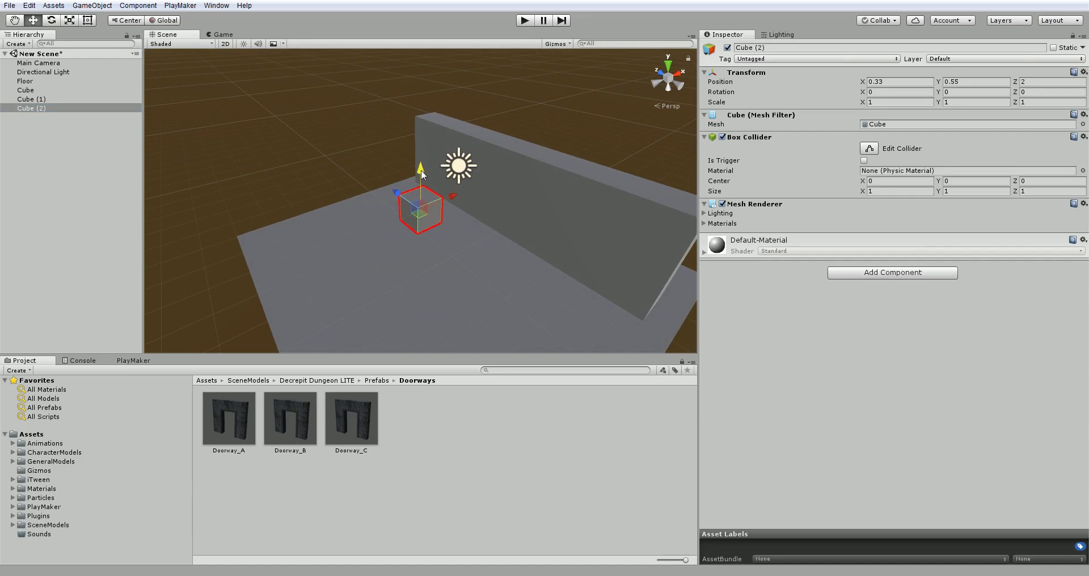
left_click_drag(422, 173, 420, 151)
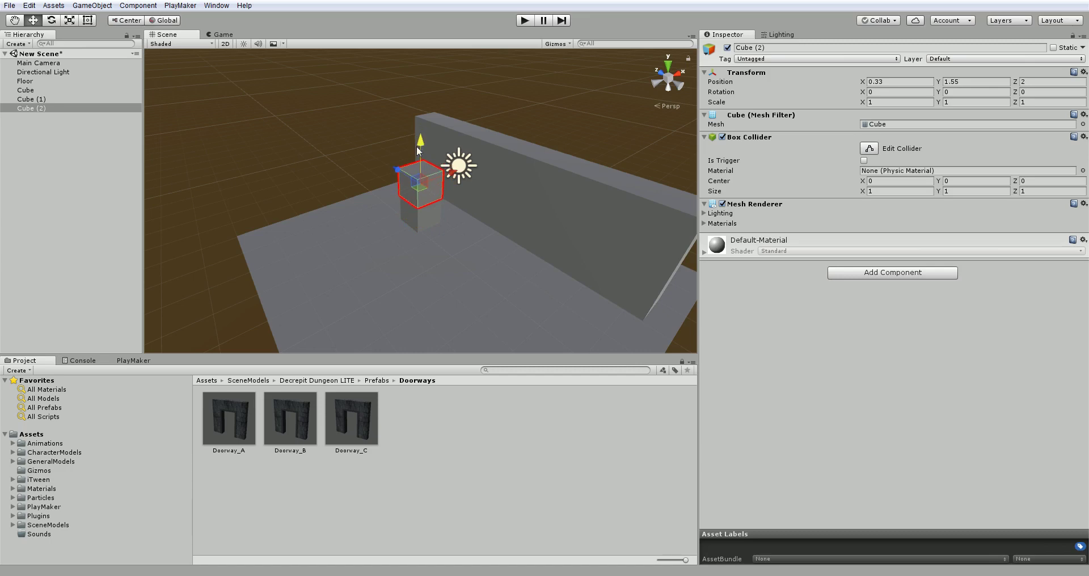
key("ctrl+d")
left_click_drag(418, 151, 421, 120)
- Duplicate the whole three-cube column three times, shifting copies one unit along negative X to build a wall four columns wide
left_click(428, 195, "shift")
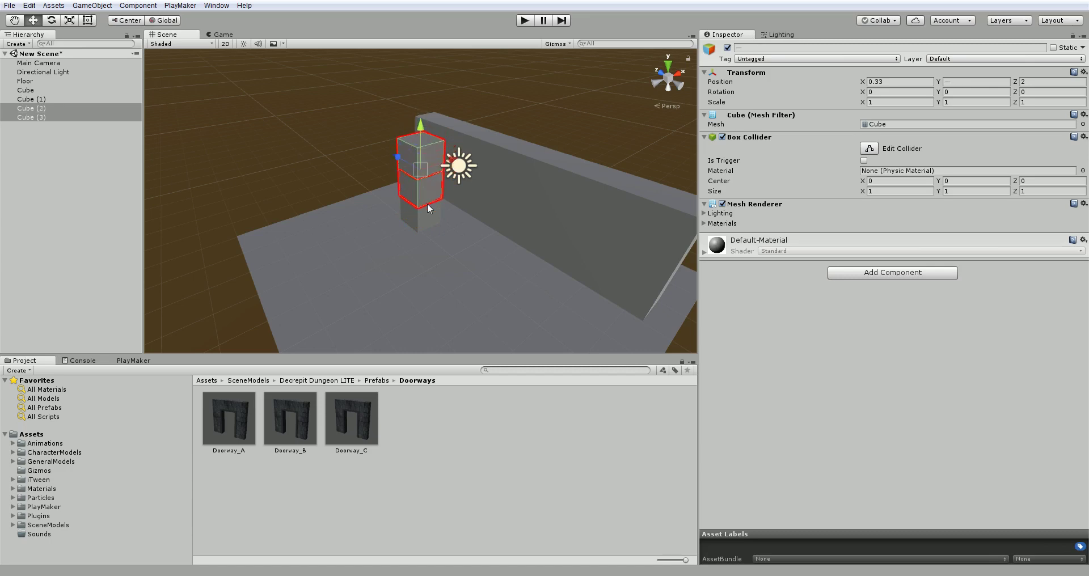
left_click(429, 213, "shift")
key("ctrl+d")
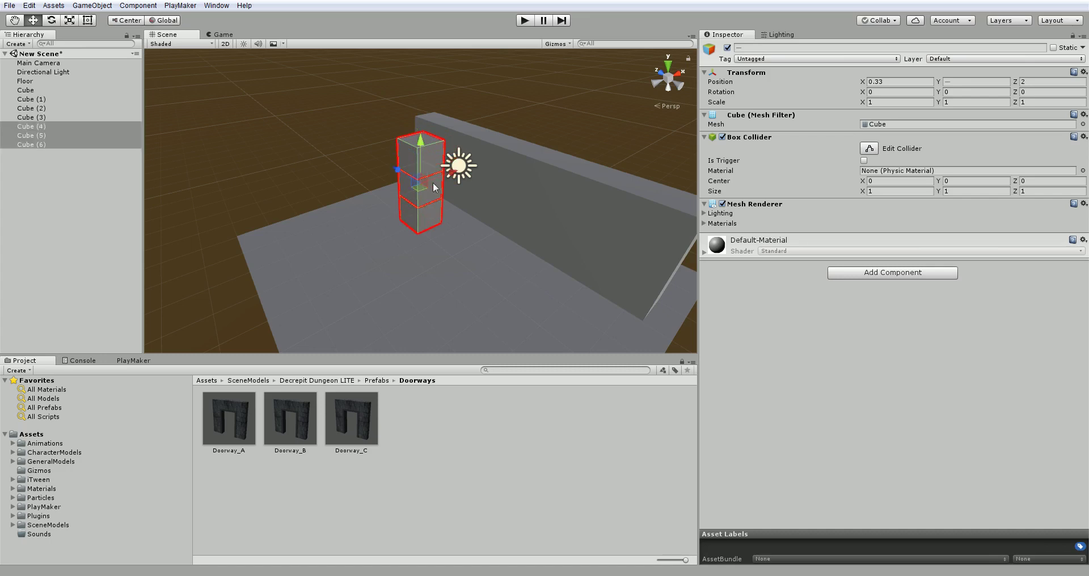
left_click_drag(454, 177, 448, 178)
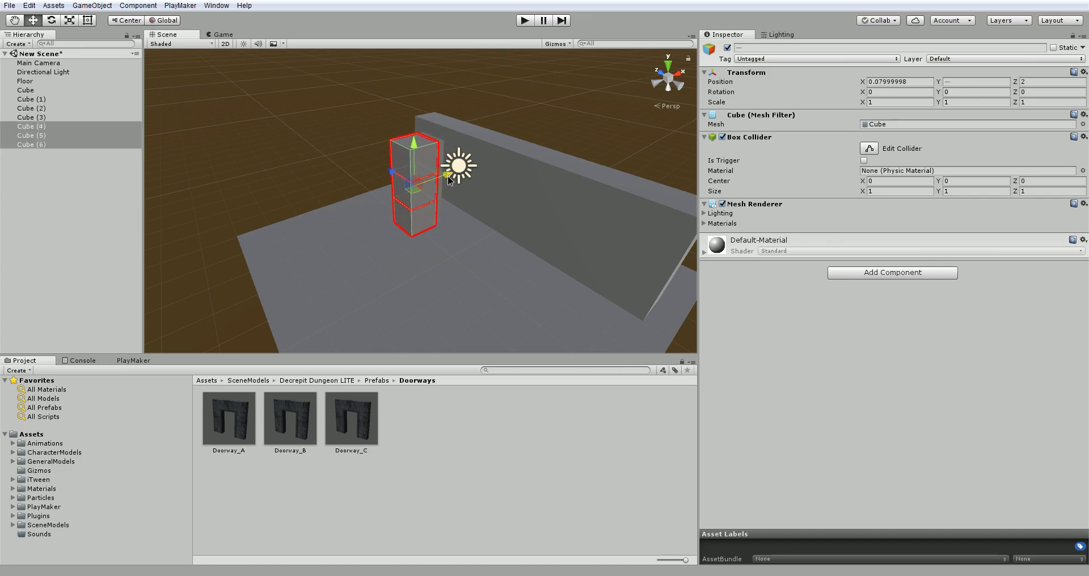
key("ctrl+z")
left_click_drag(443, 177, 370, 205, "ctrl")
key("ctrl+d")
key("ctrl+d")
left_click(361, 122)
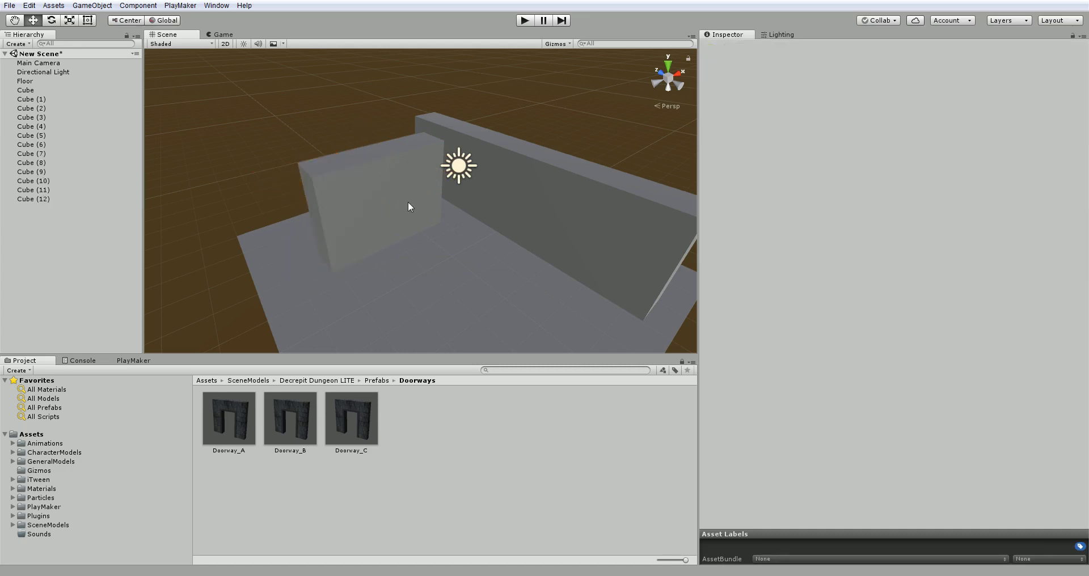
- Inspect the stacked wall by selecting several of its individual cubes, then clear the selection
left_click_drag(396, 285, 539, 215, "alt")
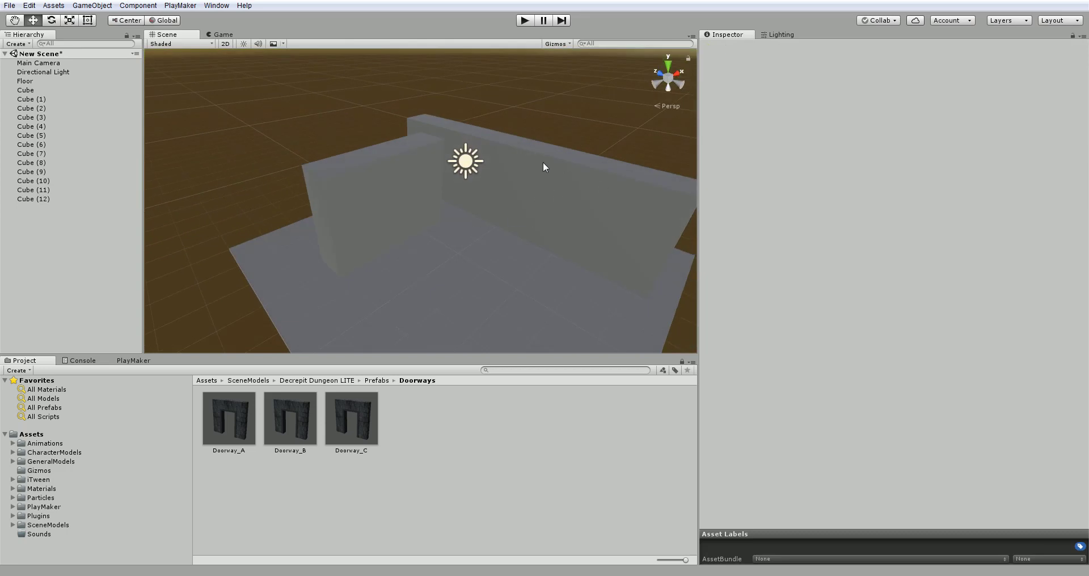
left_click(397, 162)
left_click(366, 177)
left_click(350, 202)
left_click(350, 224)
left_click(353, 266)
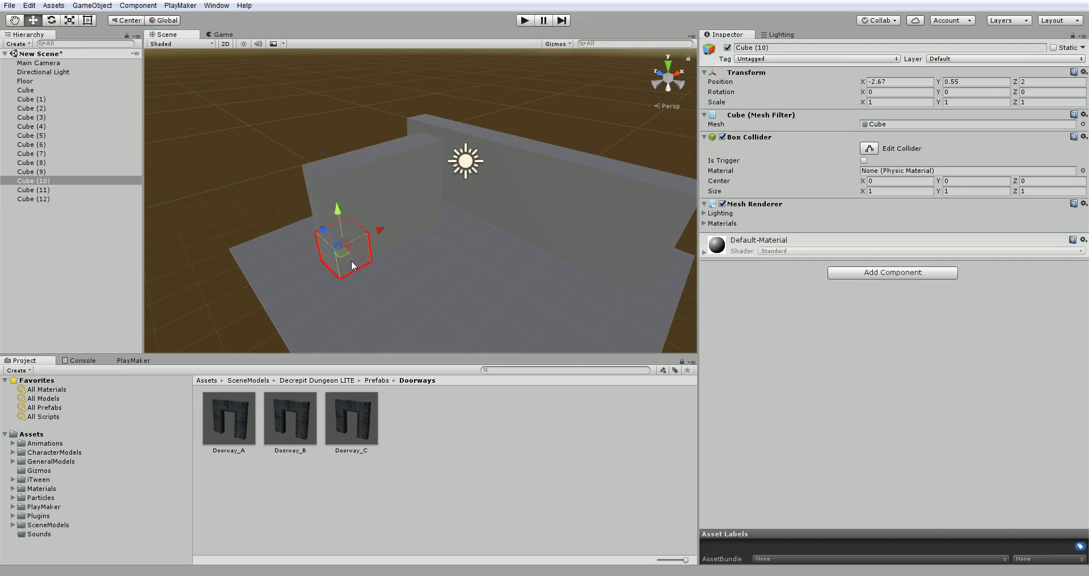
left_click(421, 203)
left_click(400, 171)
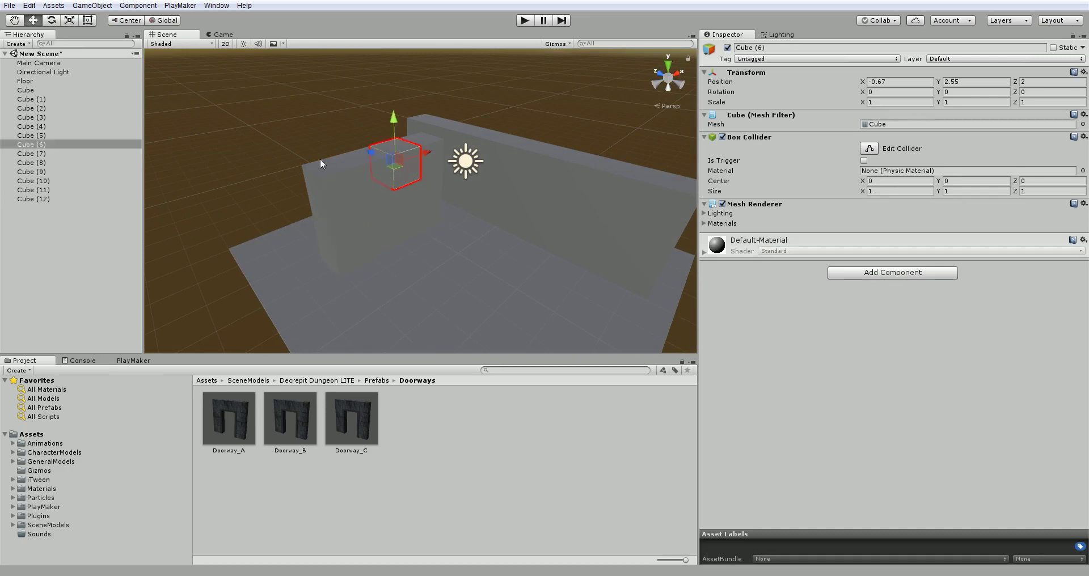
left_click(202, 81)
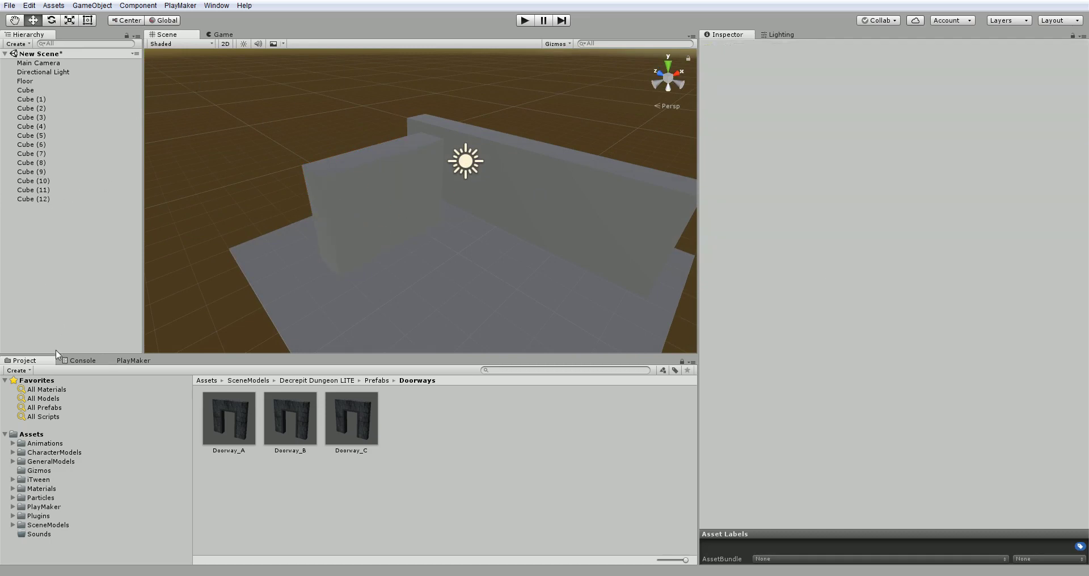
- Create a new material named RedColor in the Materials folder of the project's assets
left_click(30, 435)
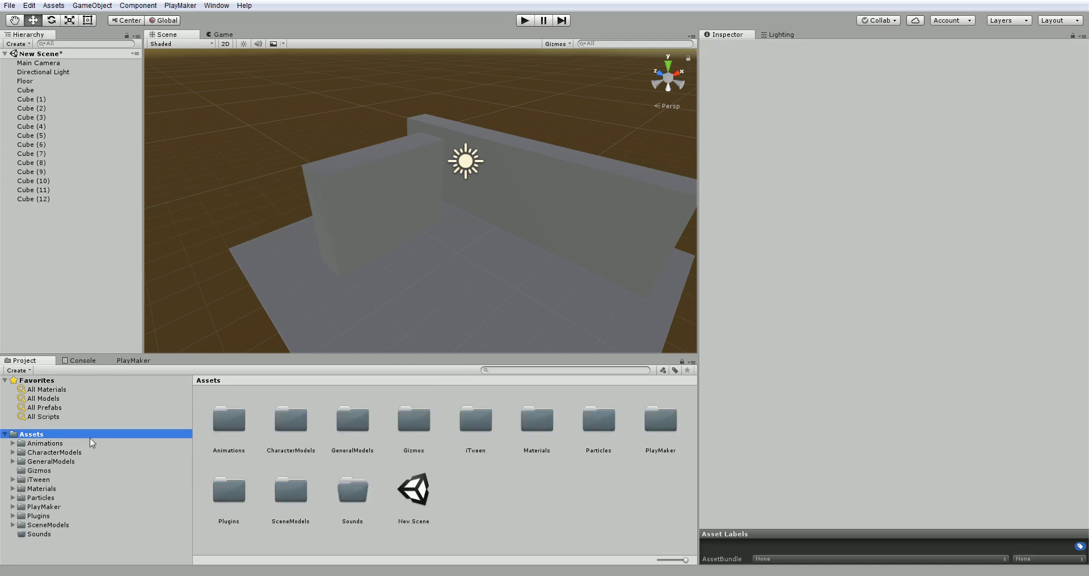
right_click(478, 493)
left_click(504, 510)
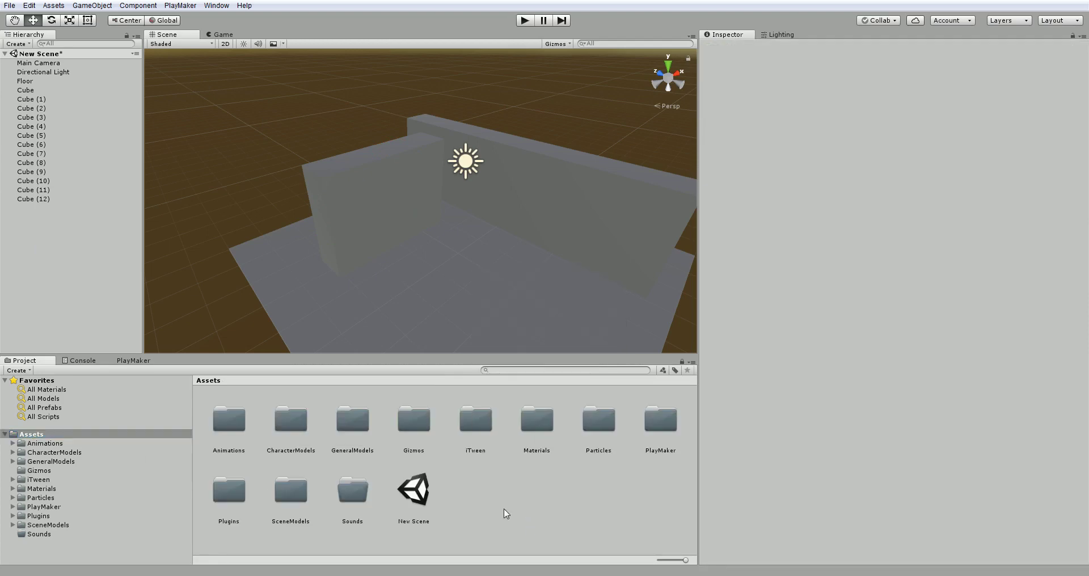
double_click(537, 424)
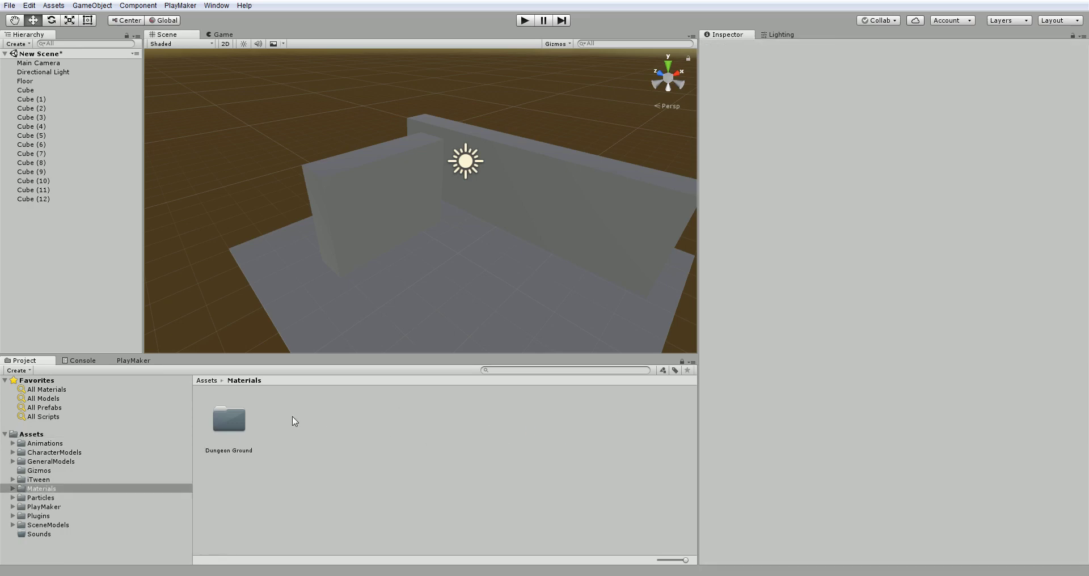
right_click(290, 421)
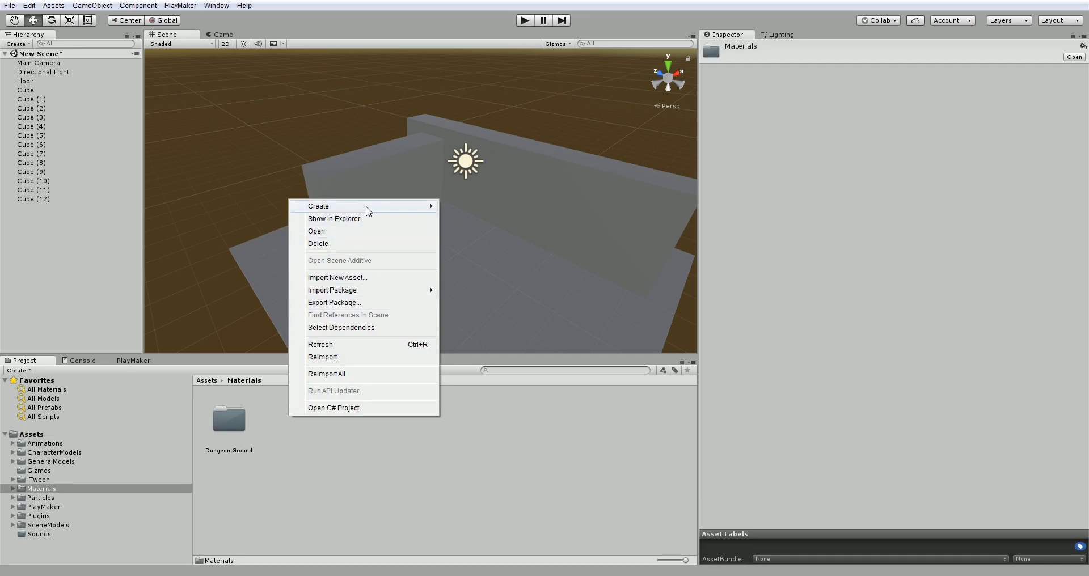
mouse_move(366, 211)
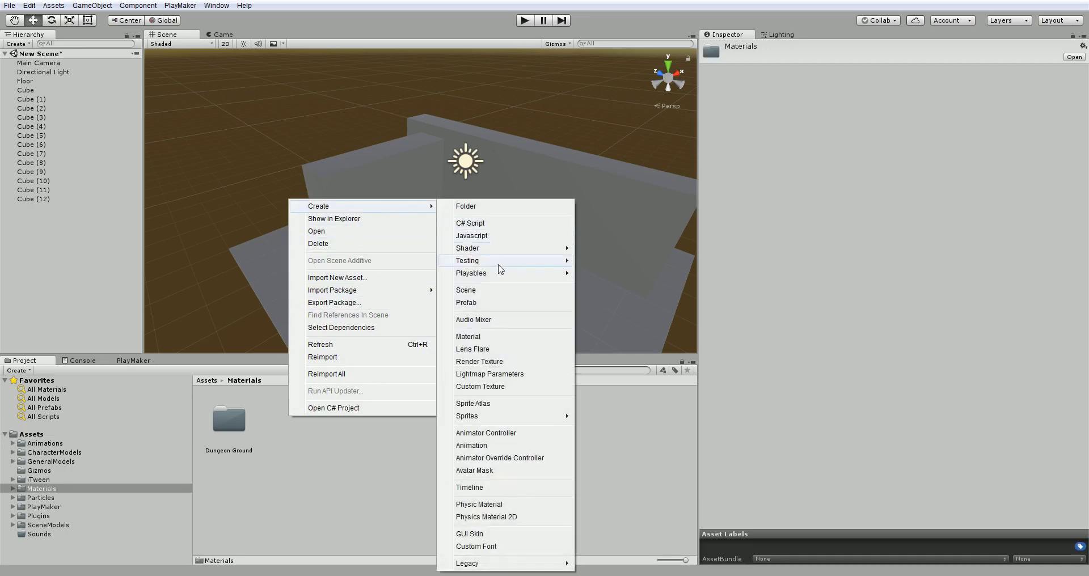
left_click(493, 337)
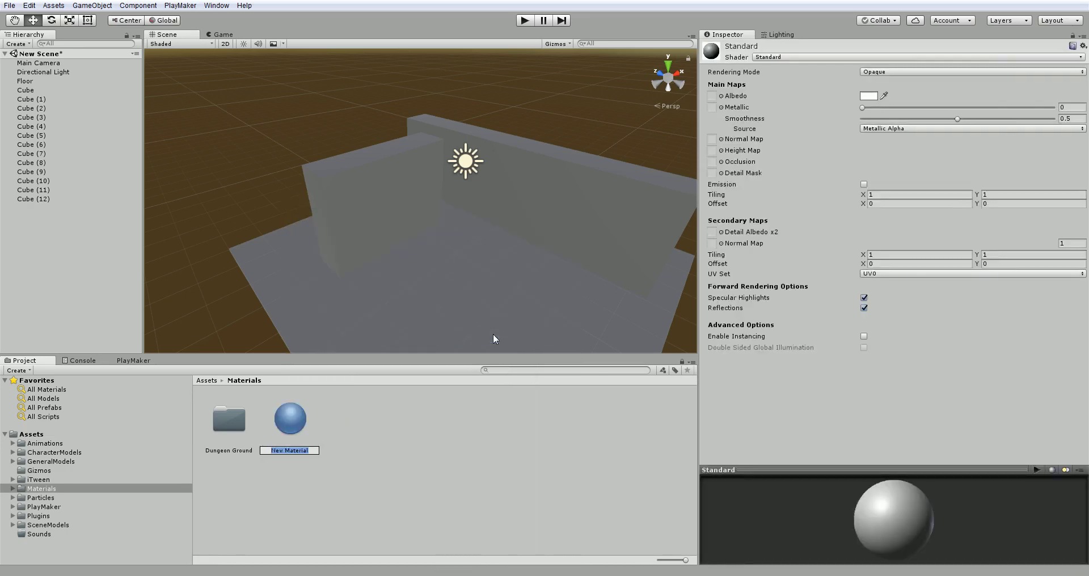
type("RedColor")
key("Return")
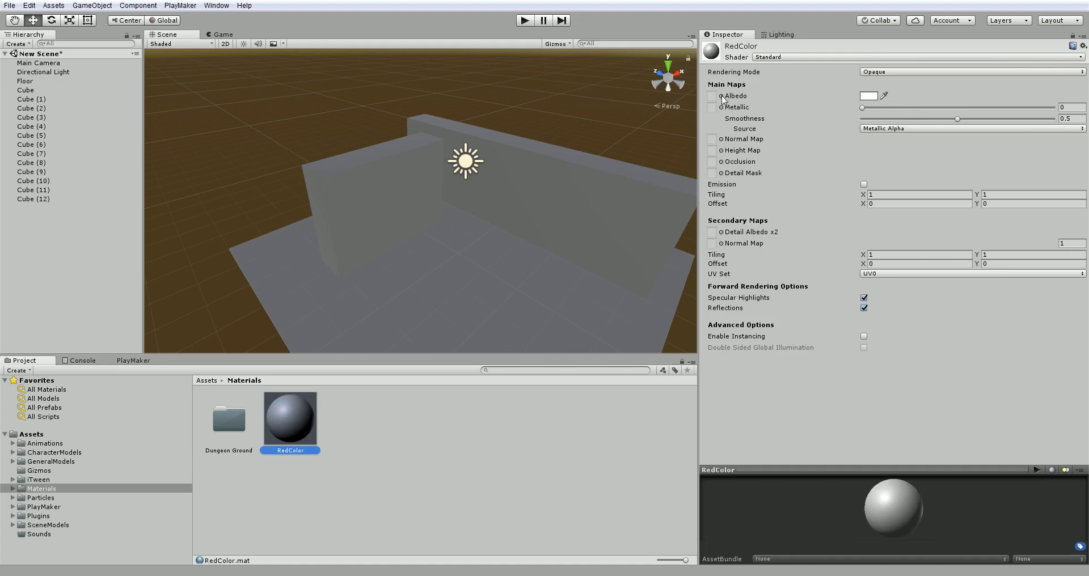
- Set the albedo color of the RedColor material to dark red
left_click(870, 96)
mouse_move(894, 139)
left_mouse_down()
mouse_move(964, 101)
mouse_move(986, 157)
left_mouse_up()
left_click(985, 78)
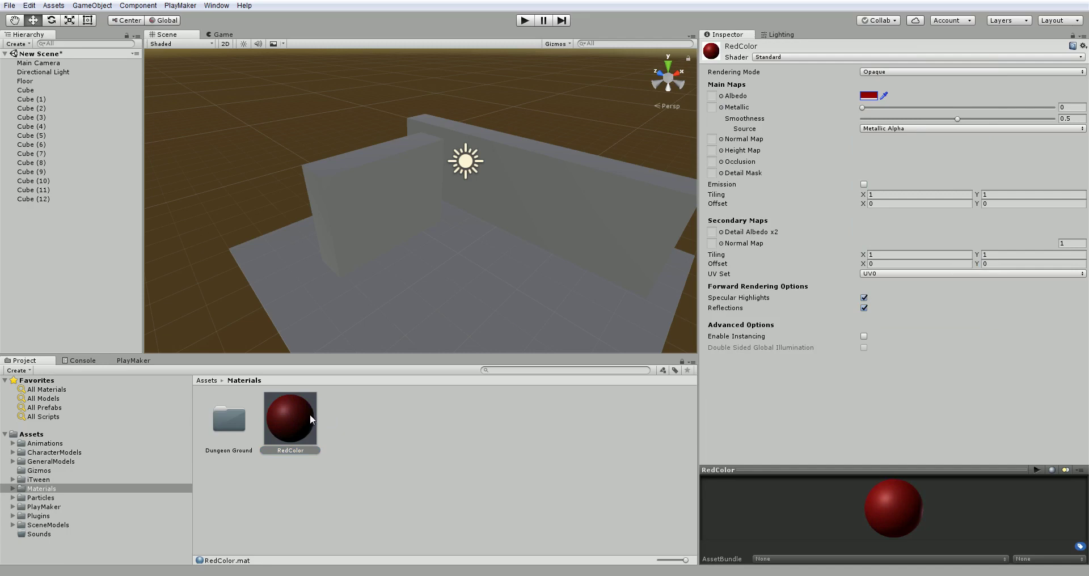
- Apply the RedColor material to the long wall and to every individual cube of the stacked wall
left_click_drag(301, 417, 553, 219)
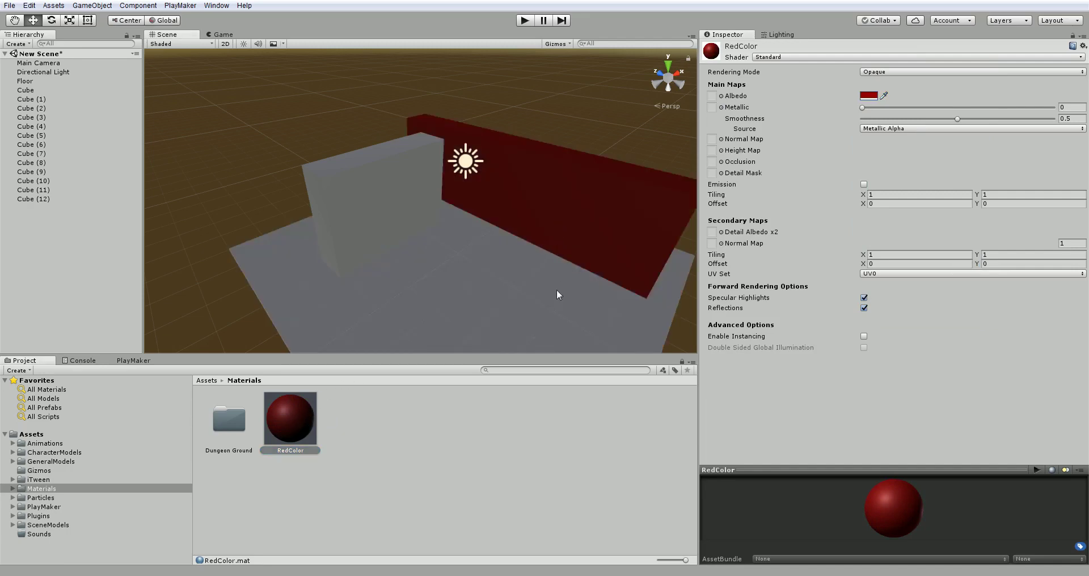
left_click_drag(504, 275, 390, 325, "alt")
left_click_drag(301, 420, 418, 153)
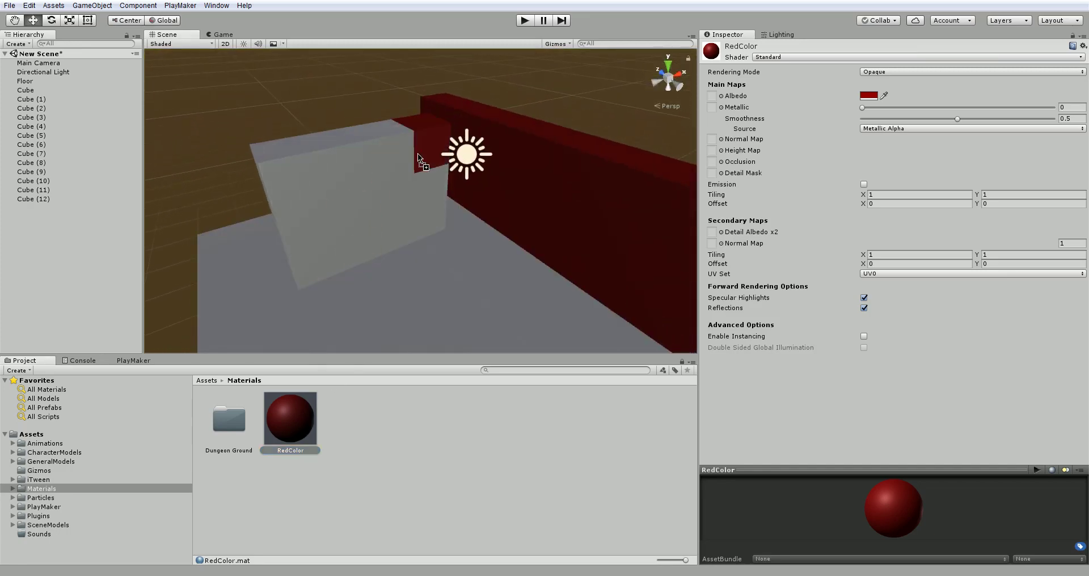
left_click_drag(302, 350, 375, 159)
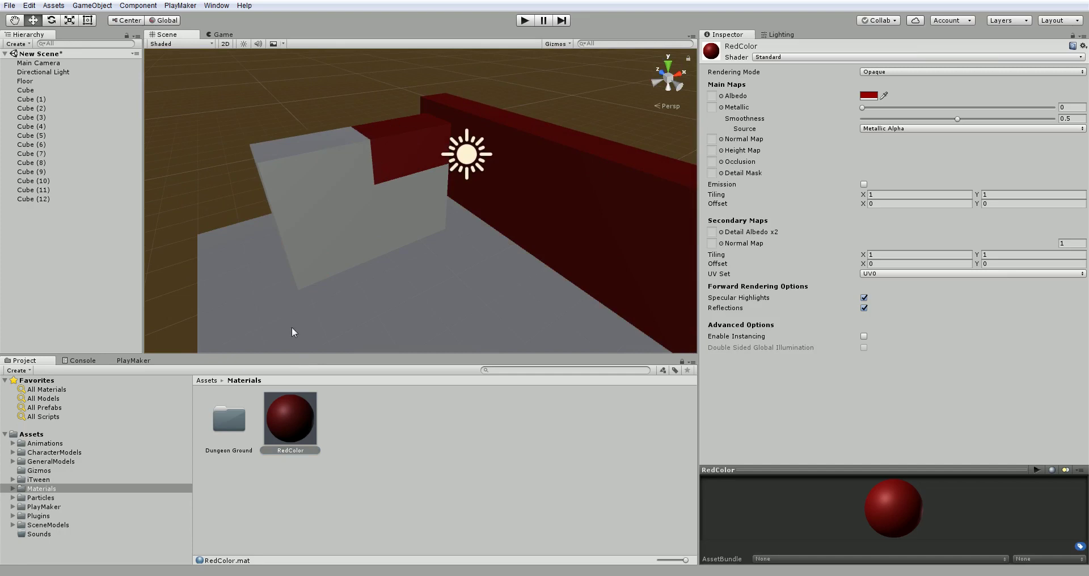
left_click_drag(314, 328, 359, 177)
left_click_drag(283, 427, 301, 194)
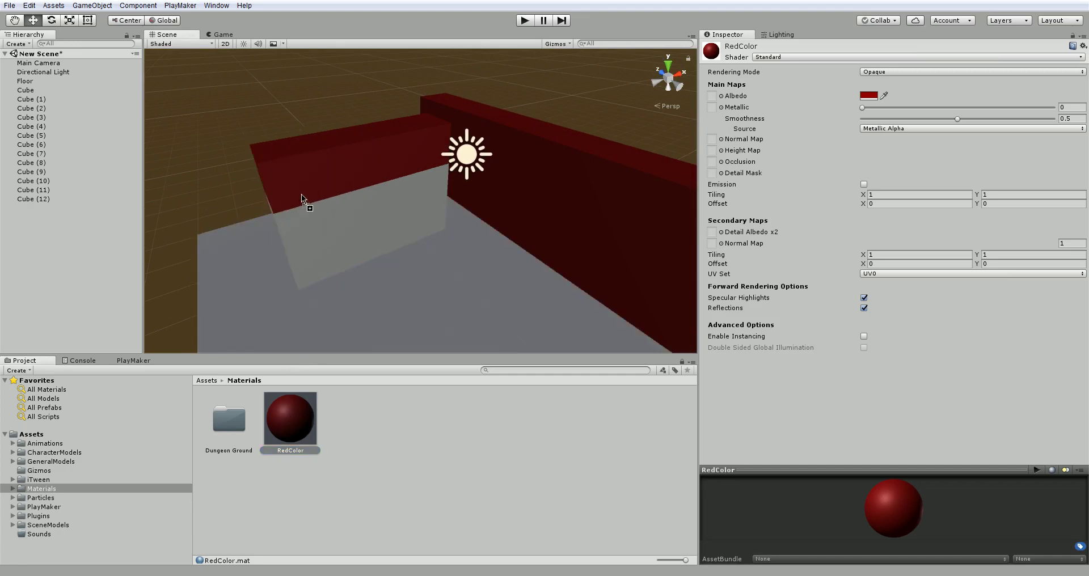
left_click_drag(300, 393, 312, 232)
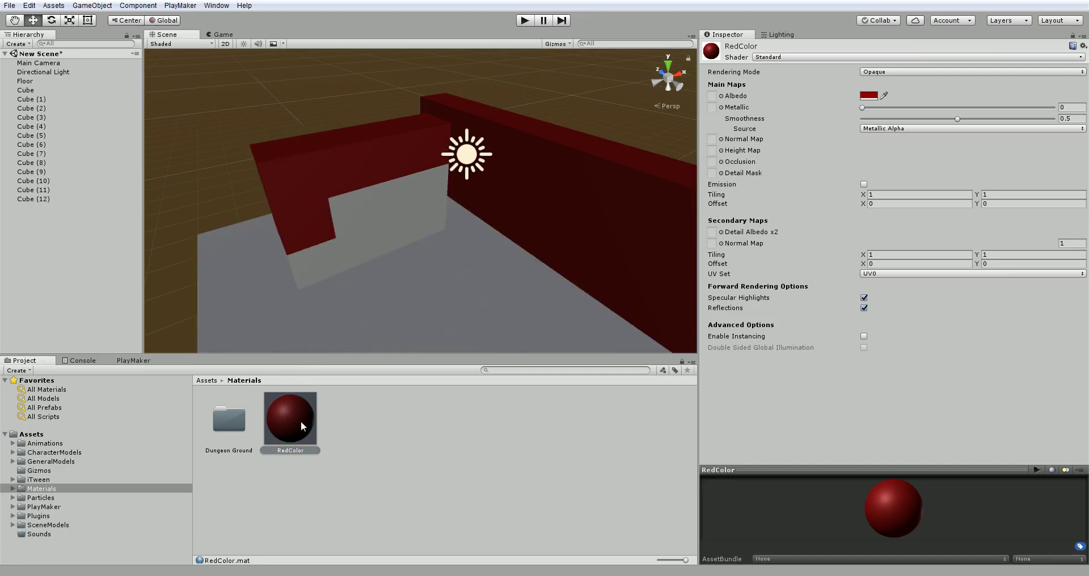
left_click_drag(300, 426, 335, 352)
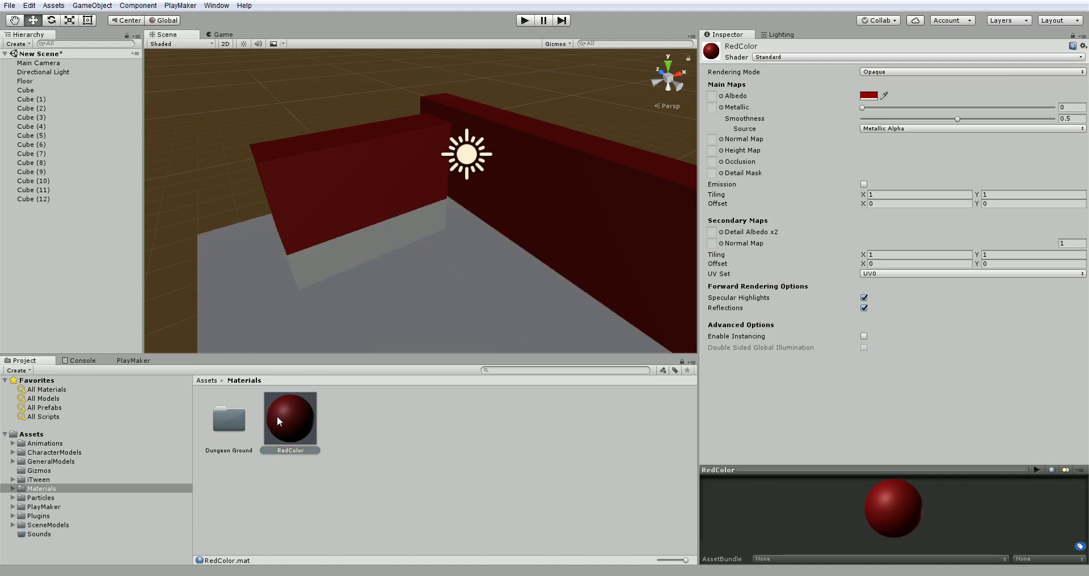
left_click_drag(278, 420, 299, 276)
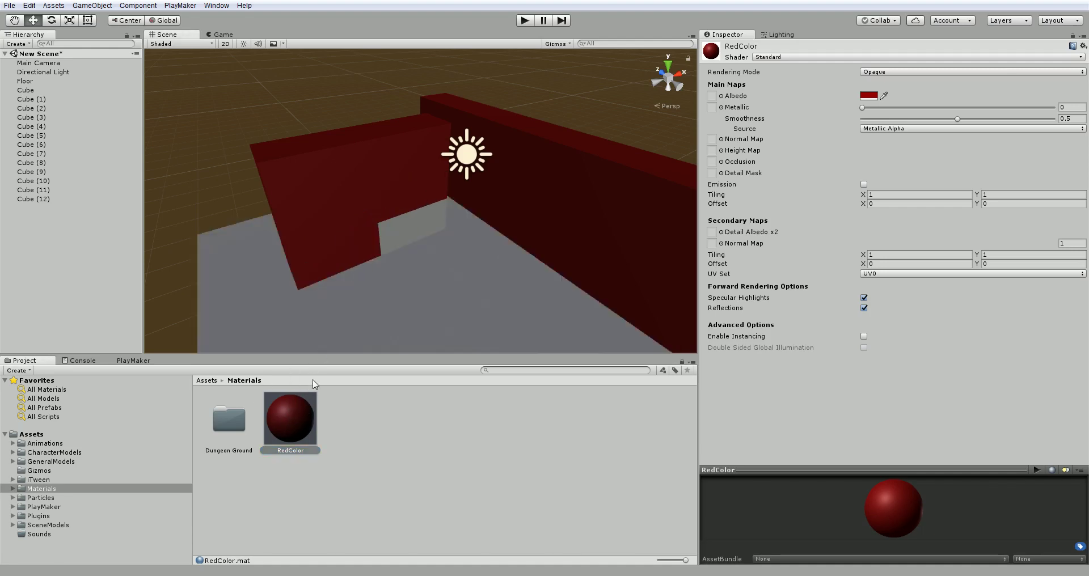
left_click_drag(313, 384, 397, 230)
left_click_drag(315, 379, 502, 242)
- Create a new material named BlueColor in the Materials folder
right_click(343, 409)
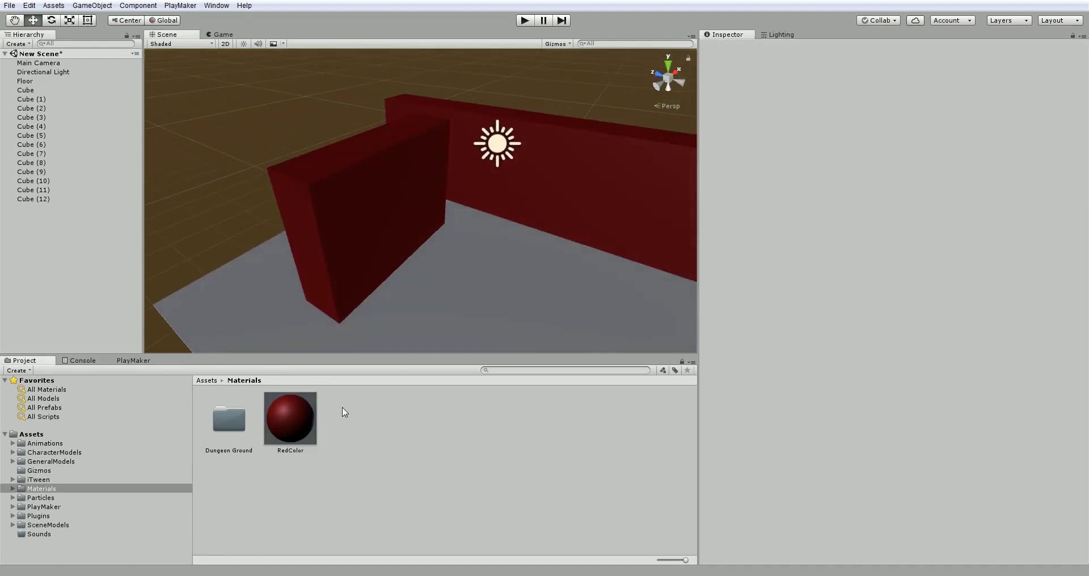
mouse_move(455, 199)
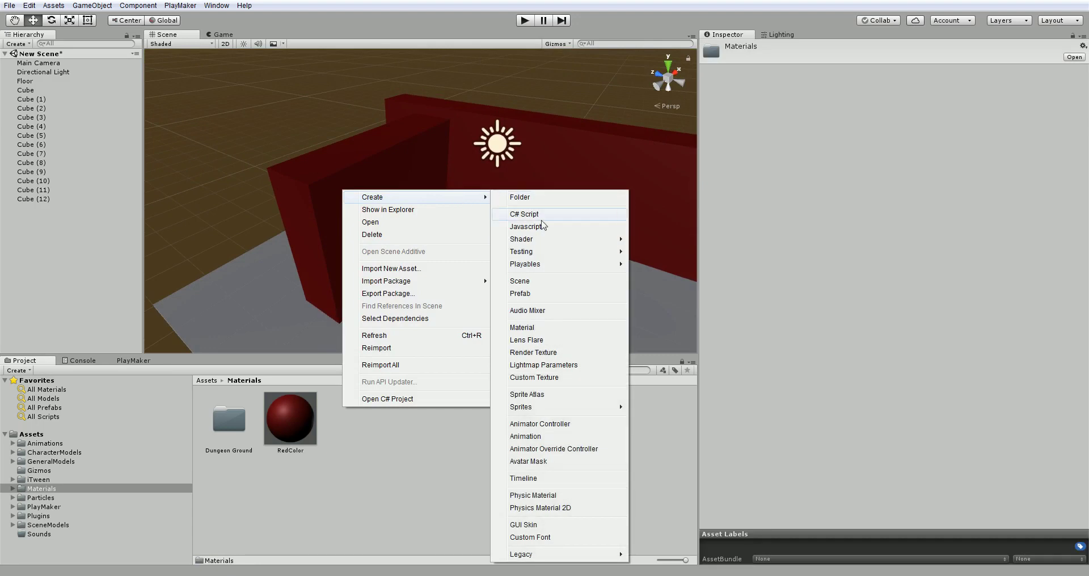
left_click(542, 326)
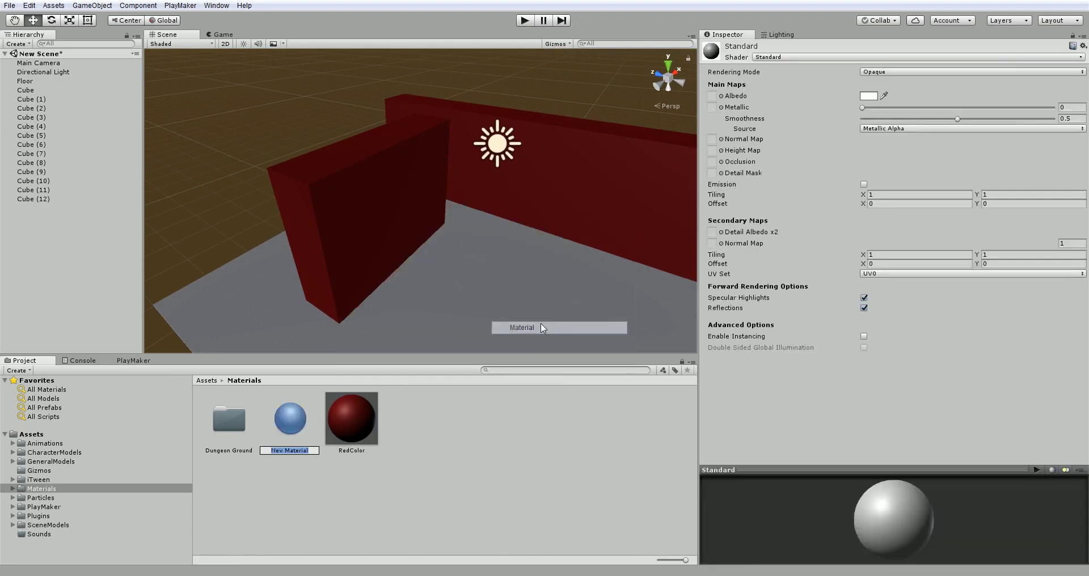
type("BlueCo")
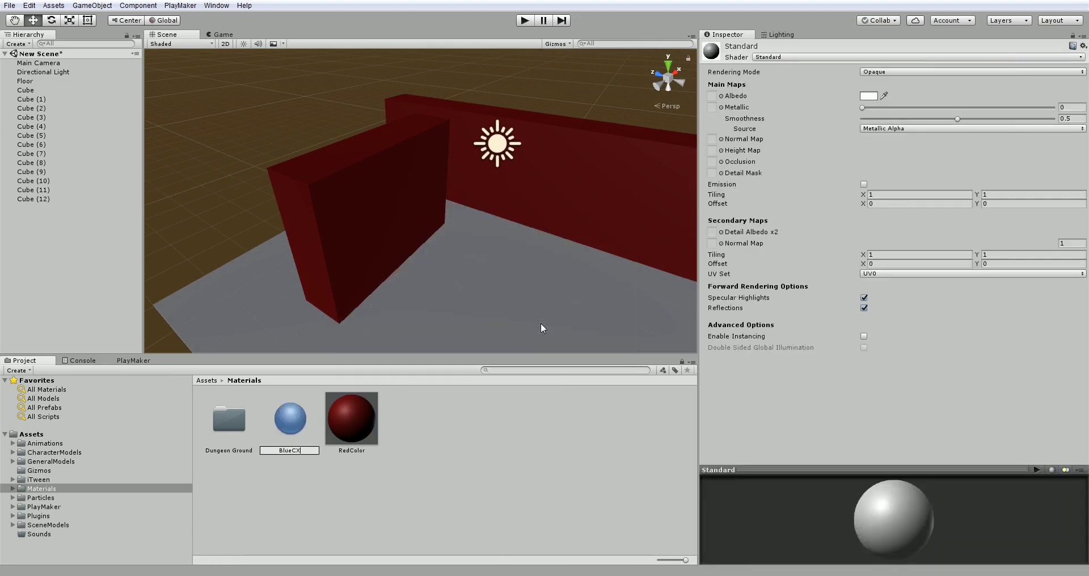
type("lor")
key("Return")
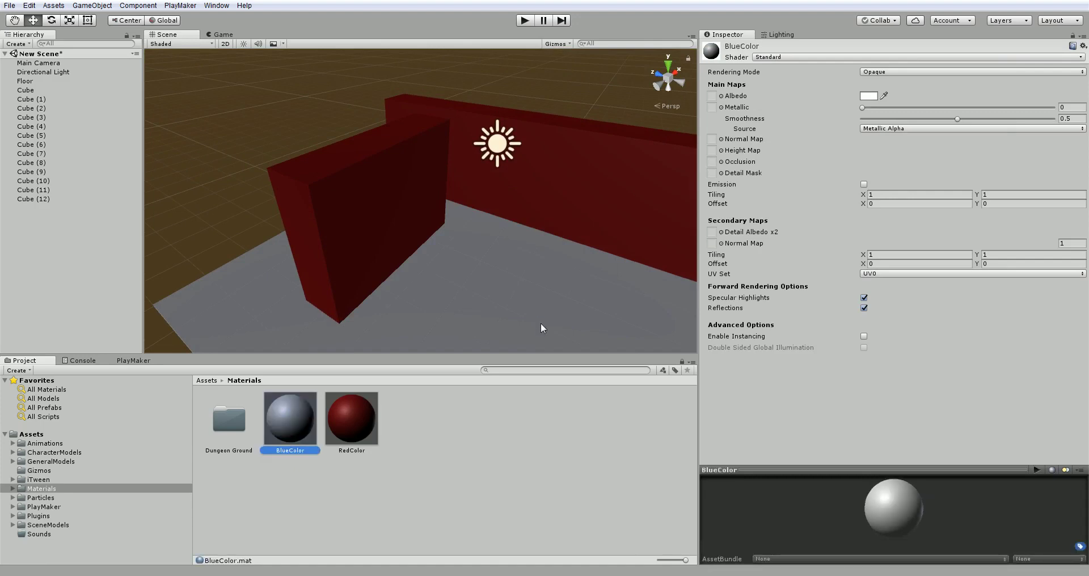
- Set the BlueColor material's albedo to dark blue (hex 0C0063FF) and apply the material to the floor
left_click(869, 96)
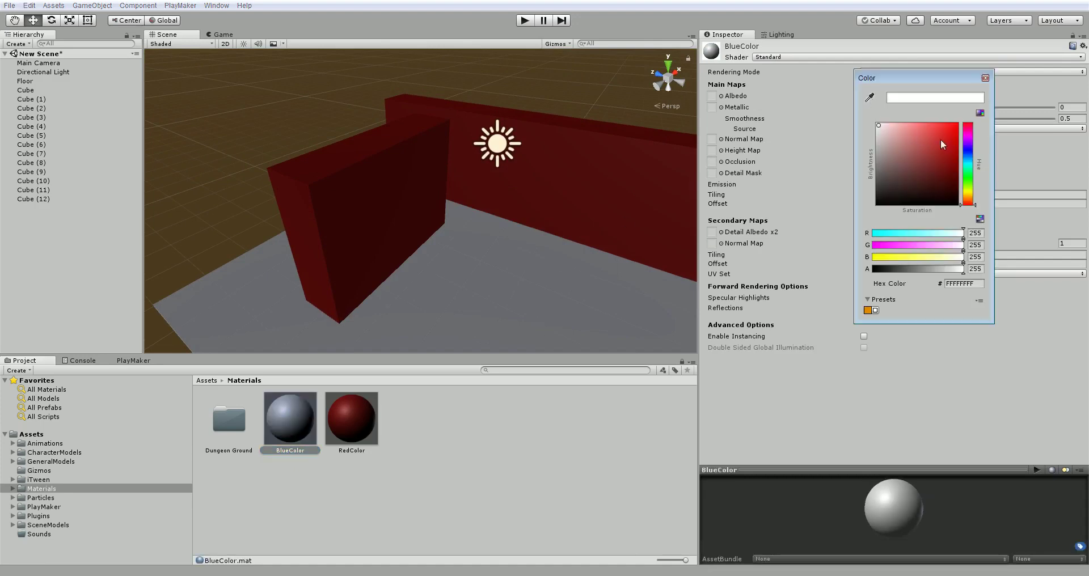
left_click_drag(978, 155, 977, 149)
left_click(906, 136)
left_click_drag(906, 136, 977, 177)
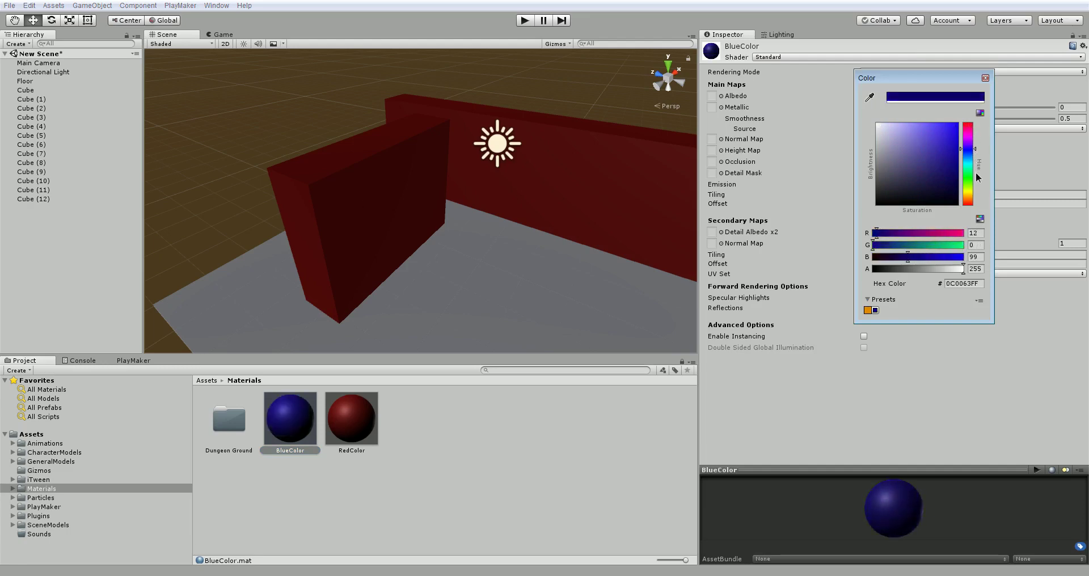
left_click(305, 411)
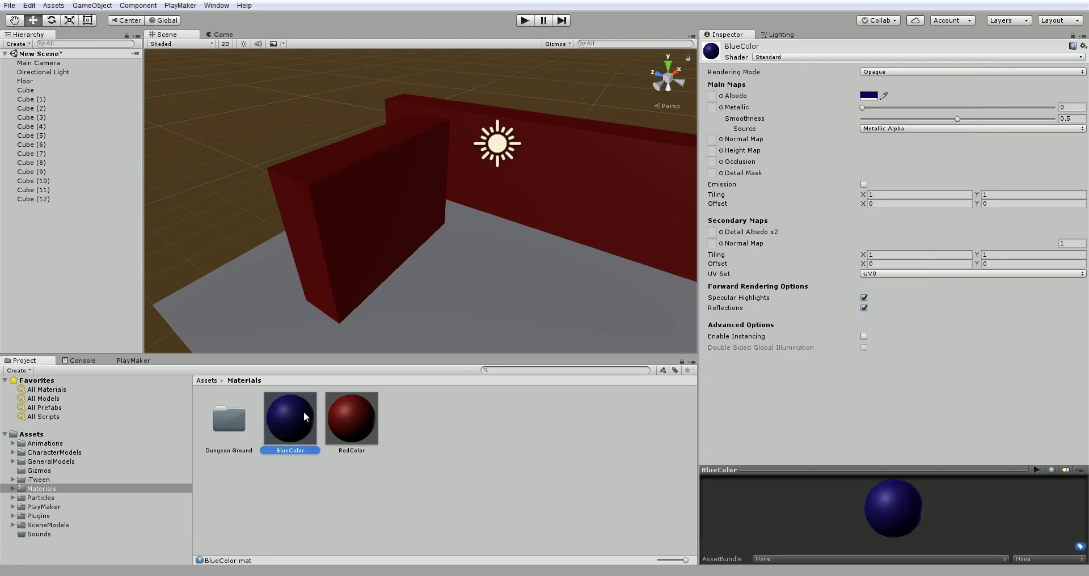
left_click_drag(291, 418, 541, 288)
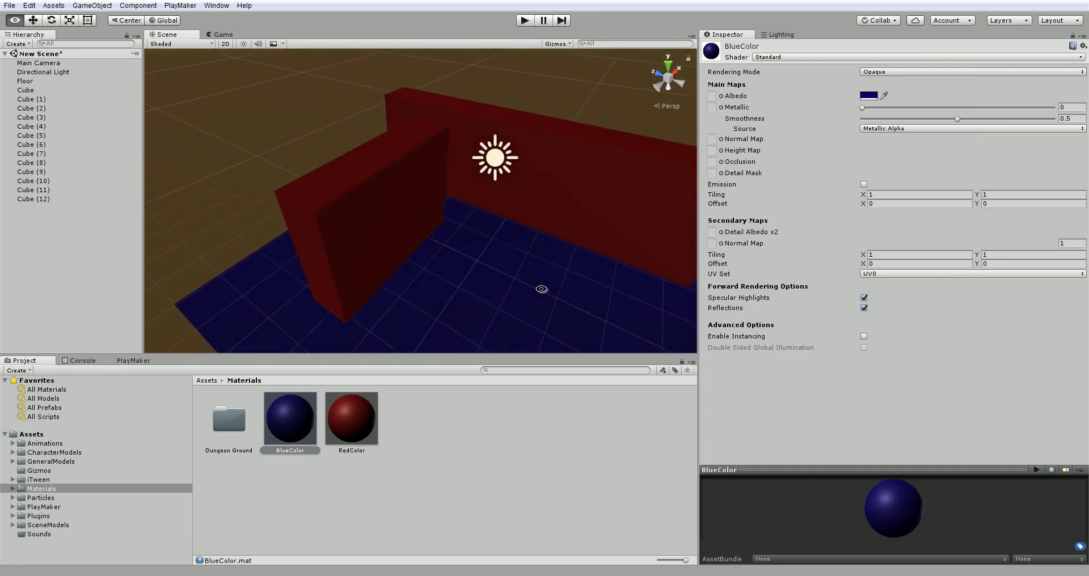
- Select Cube (1) through Cube (12) and move the stacked wall away from the long wall along Z to about 3.51
left_click(43, 99)
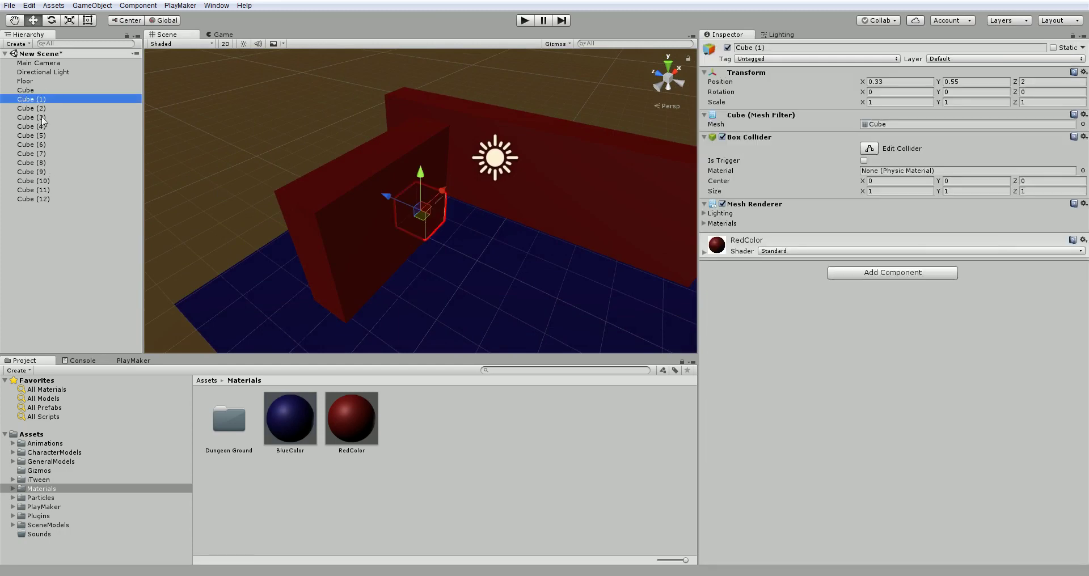
left_click(36, 199, "shift")
left_click_drag(348, 187, 304, 180)
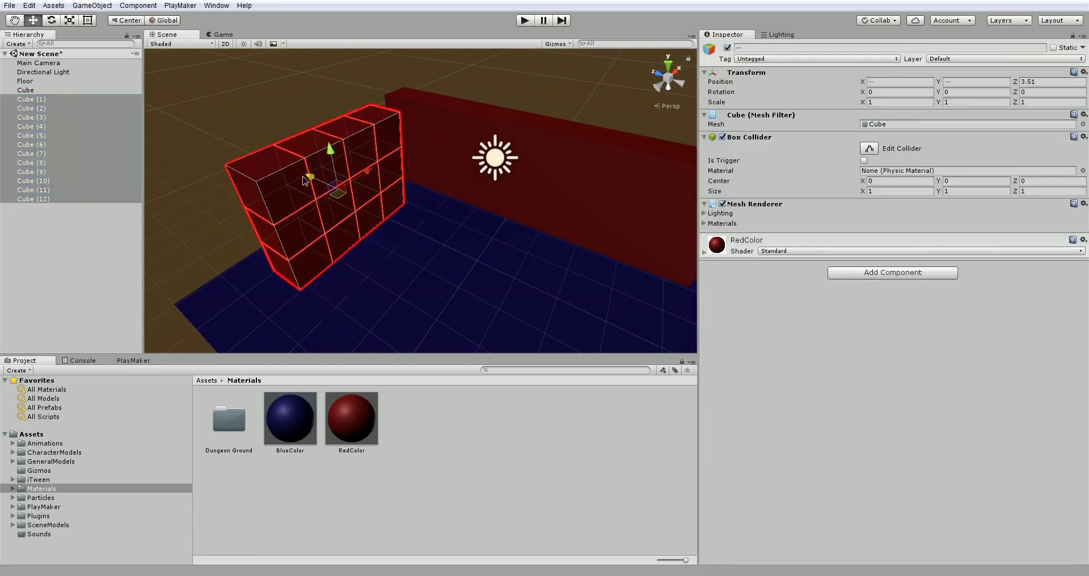
left_click(193, 215)
left_click_drag(192, 216, 469, 226, "alt")
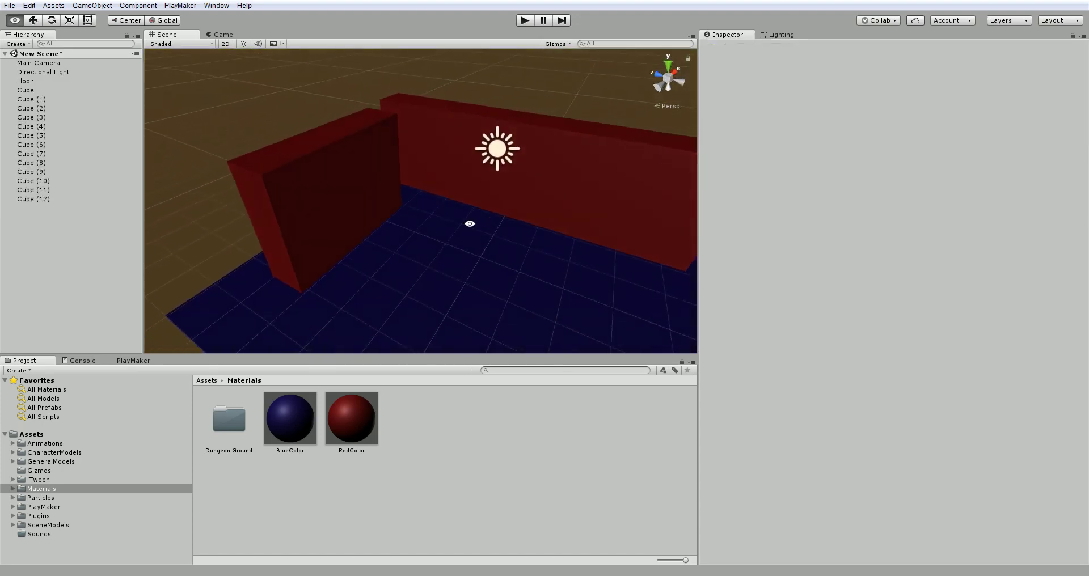
- Create another material named TexturedMaterial in the Materials folder
right_click(410, 416)
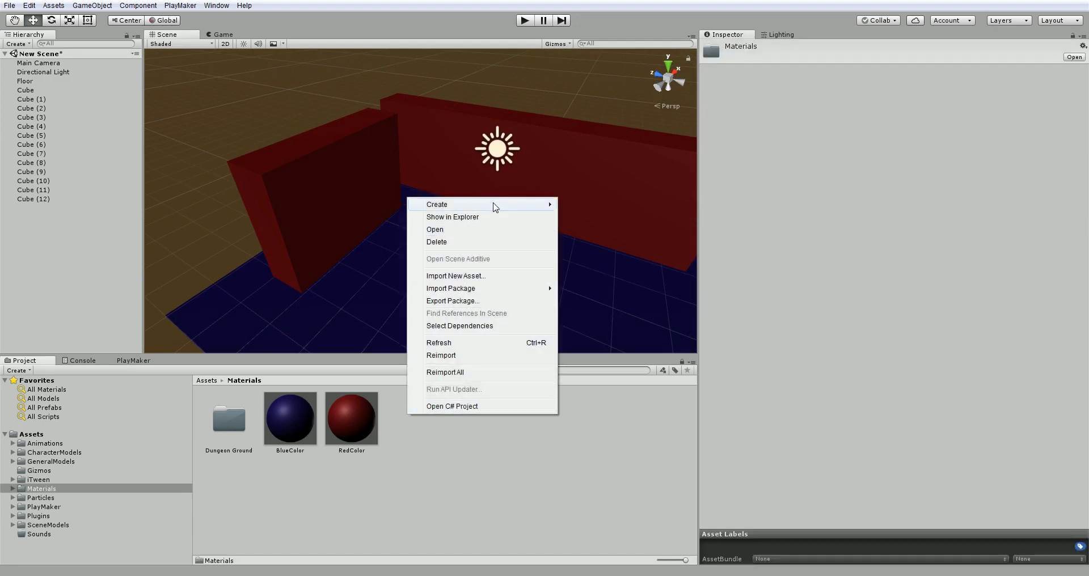
mouse_move(493, 205)
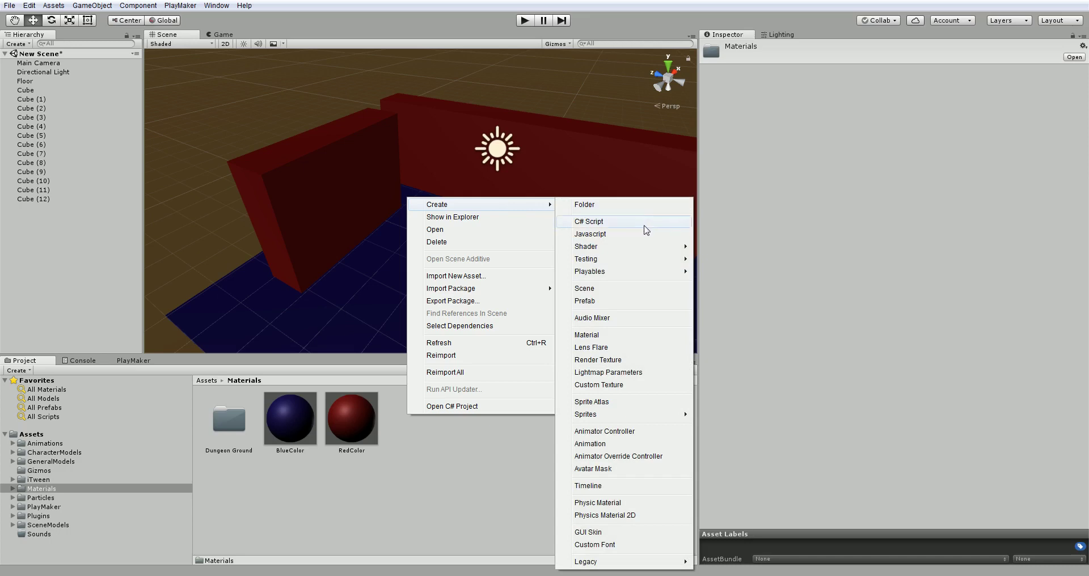
left_click(620, 336)
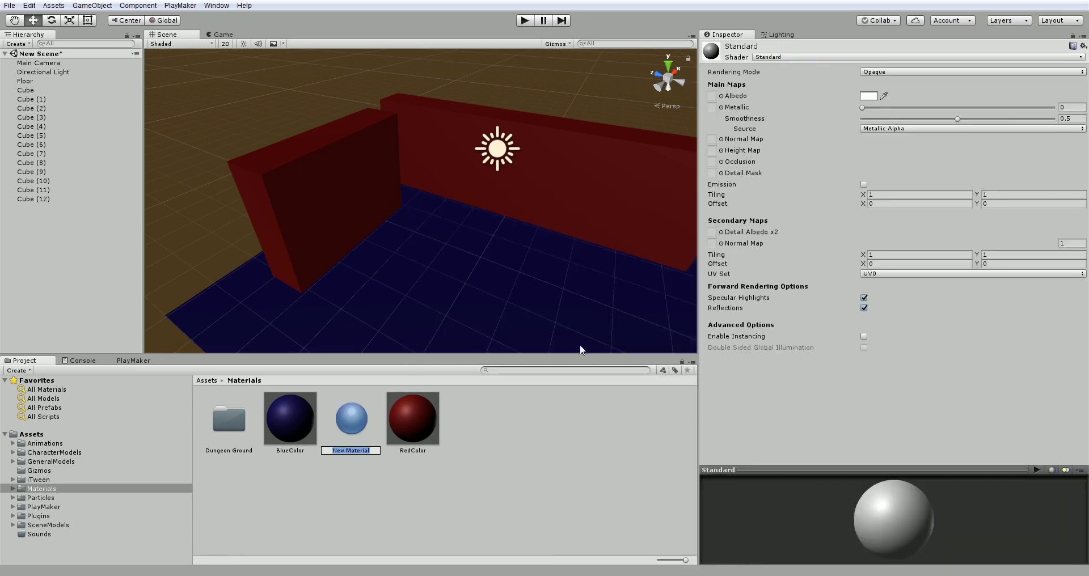
type("TexturedMaterial")
key("Return")
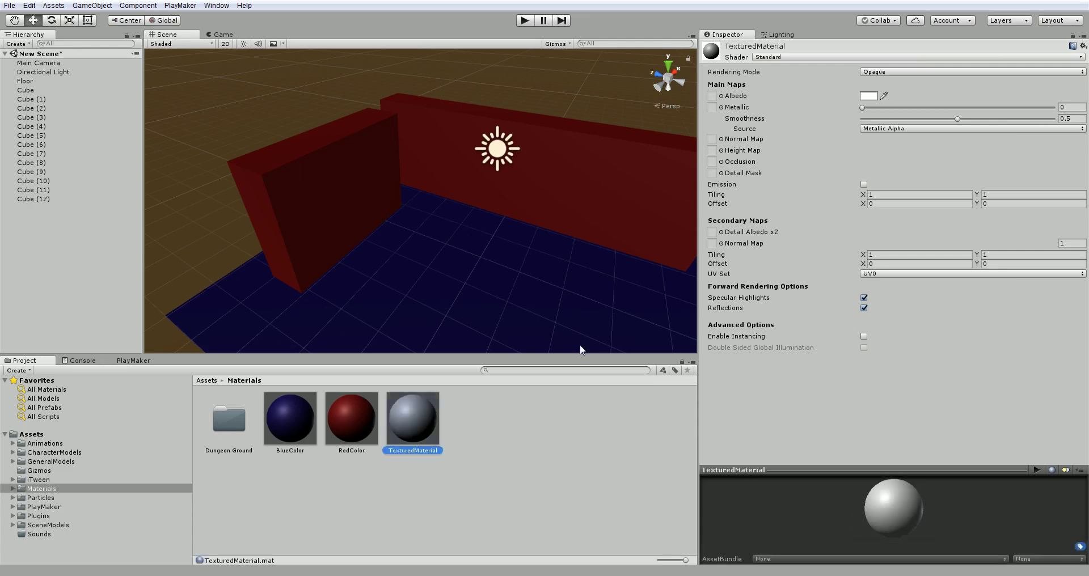
- Browse the available textures, trying Bricks_NRM, and assign splatBlood2 as the albedo texture of TexturedMaterial
left_click(720, 96)
left_click(721, 96)
left_click_drag(707, 234, 499, 102)
left_click(542, 211)
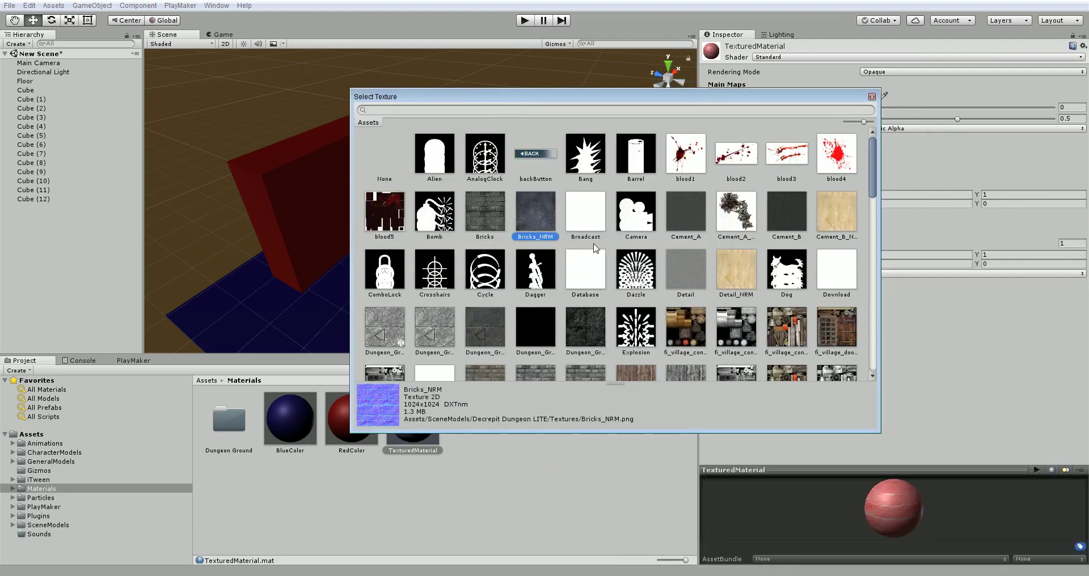
scroll(594, 248, "down", 10)
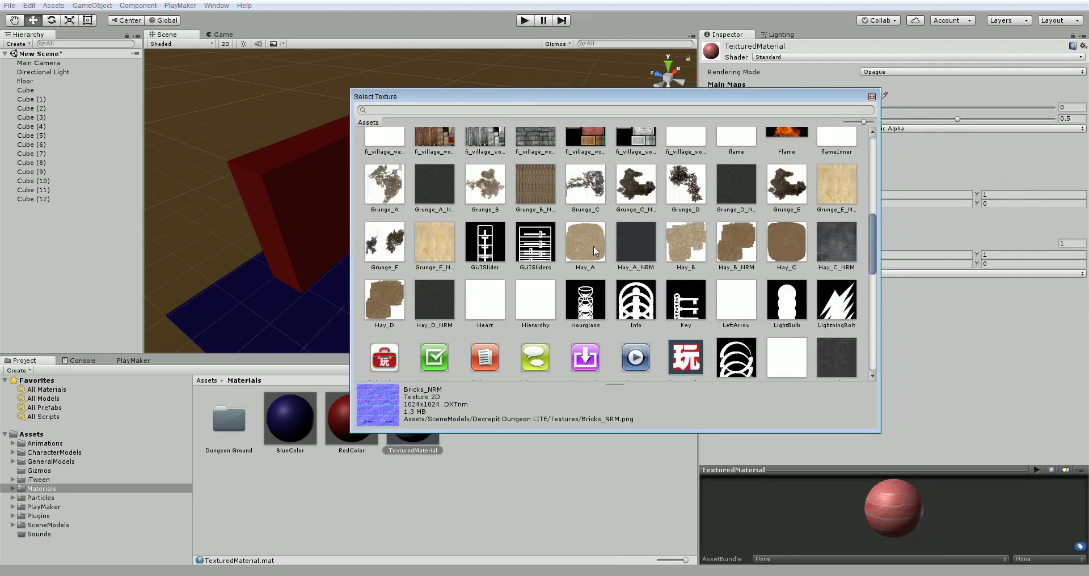
scroll(593, 246, "down", 8)
scroll(596, 252, "down", 6)
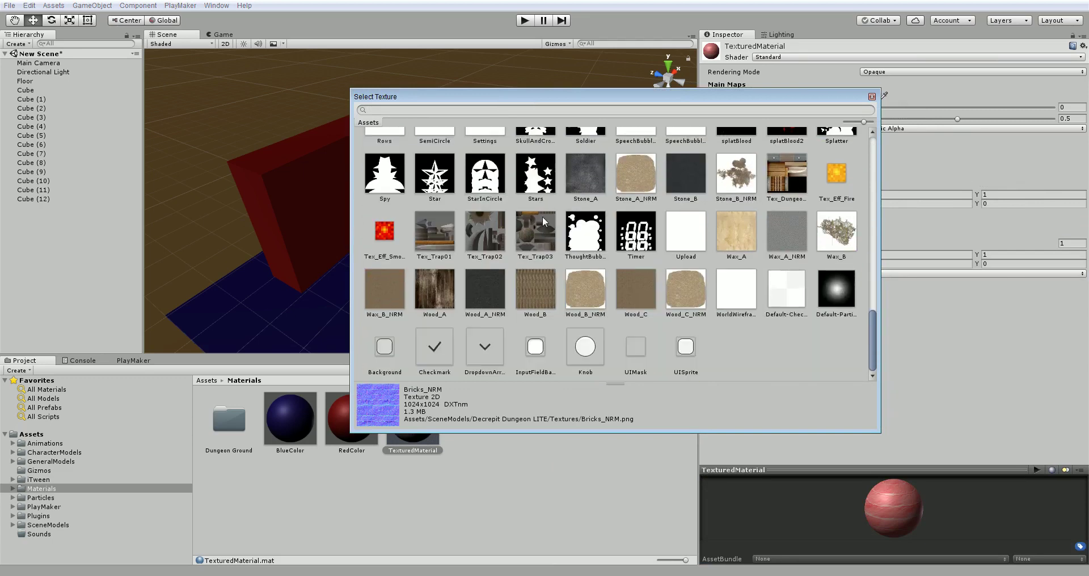
scroll(561, 225, "up", 5)
scroll(570, 227, "down", 2)
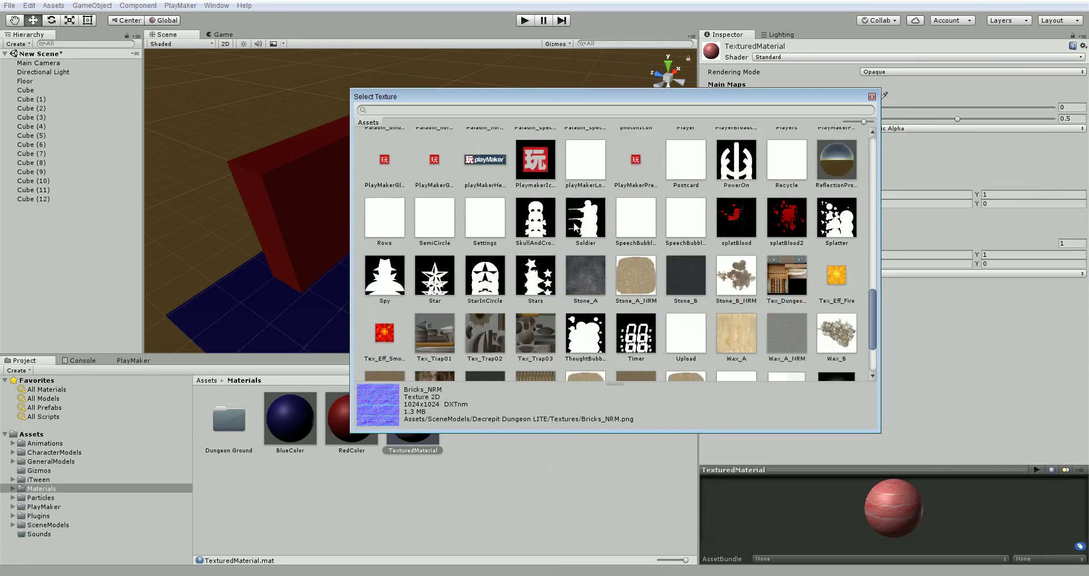
left_click(794, 216)
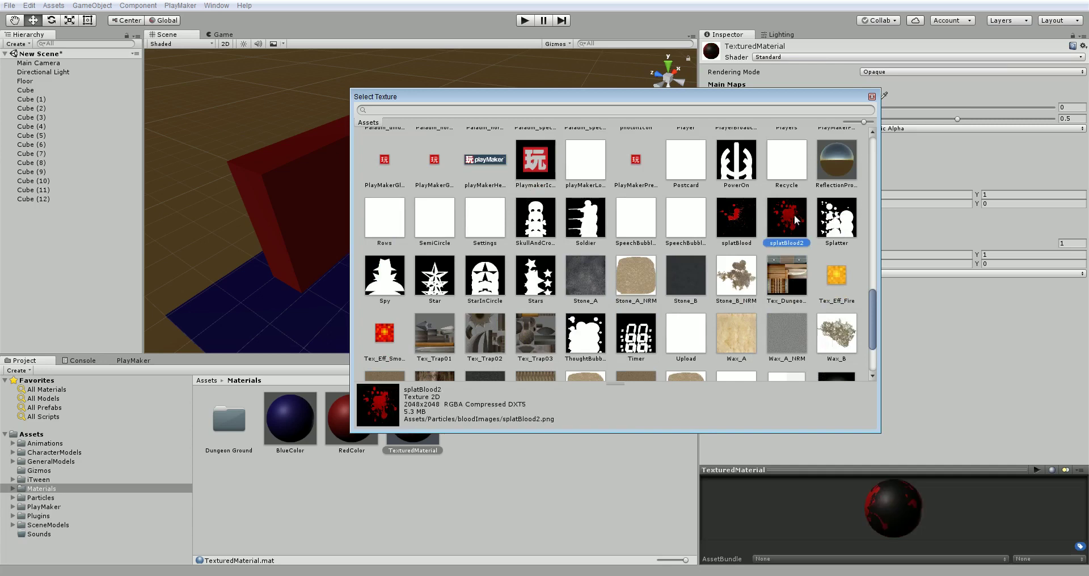
double_click(794, 214)
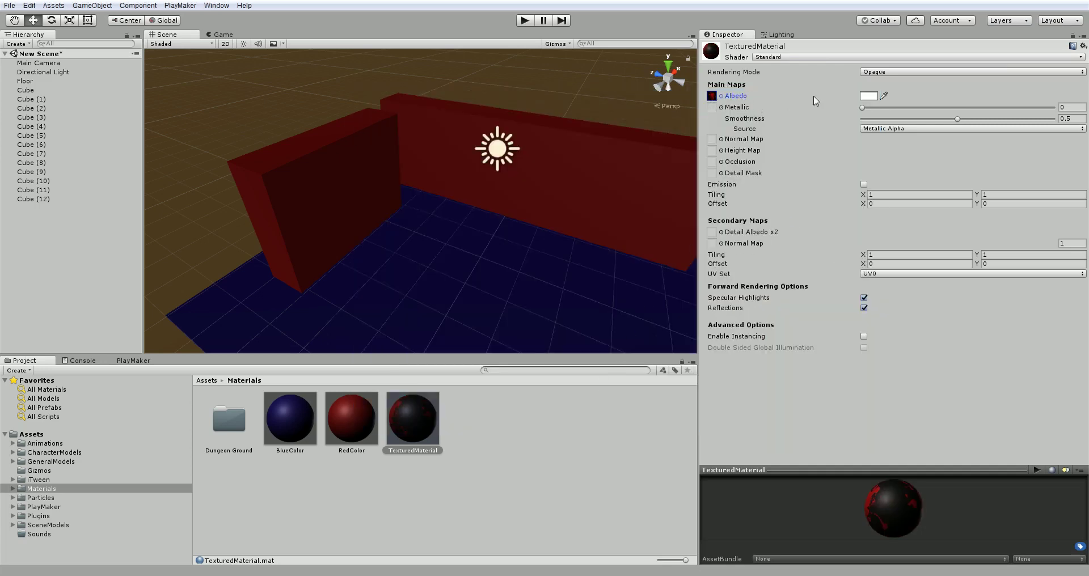
- Try the albedo tint of TexturedMaterial, return it to white (FFFFFFFF), and rotate the material preview
left_click(868, 96)
mouse_move(903, 134)
left_mouse_down()
mouse_move(933, 170)
mouse_move(941, 261)
mouse_move(905, 238)
mouse_move(879, 200)
mouse_move(887, 155)
mouse_move(844, 113)
mouse_move(860, 112)
left_mouse_up()
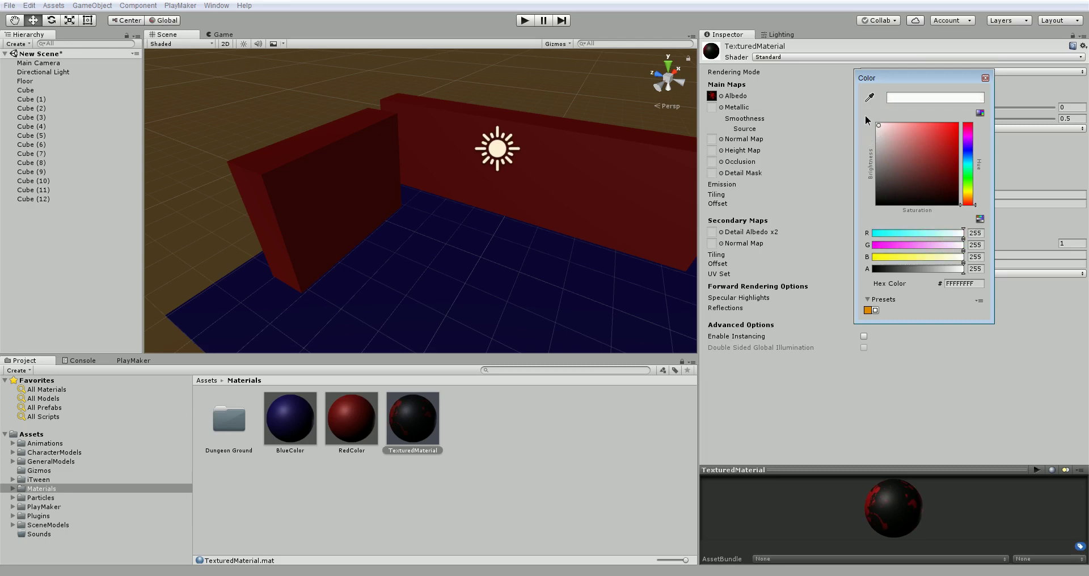
left_click_drag(862, 529, 928, 523)
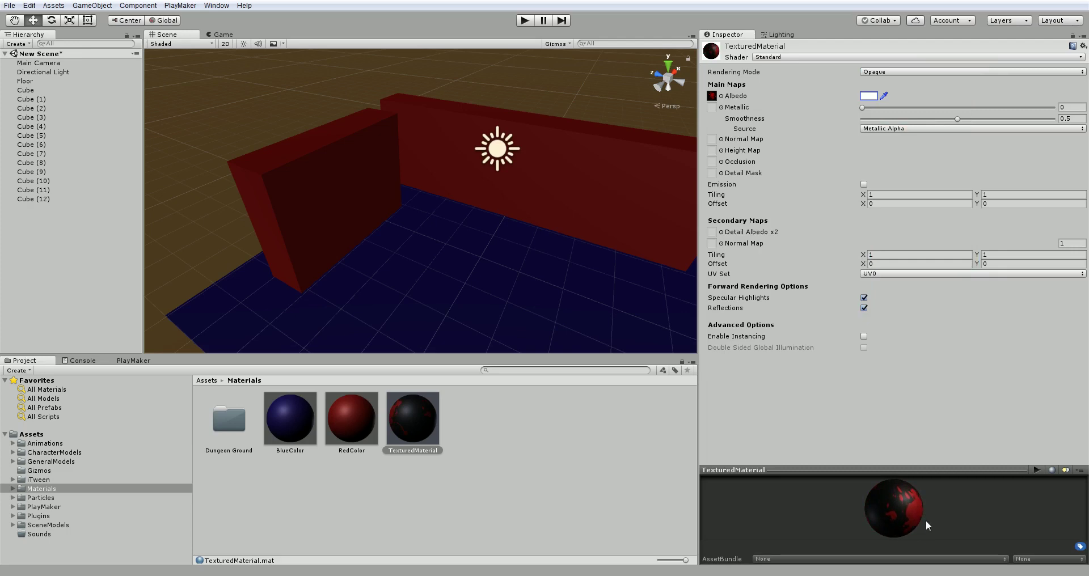
- Apply TexturedMaterial to the long wall and to a single top-row cube of the stacked wall
left_click_drag(423, 421, 483, 289)
scroll(577, 239, "up", 6)
scroll(536, 276, "down", 5)
left_click(421, 414)
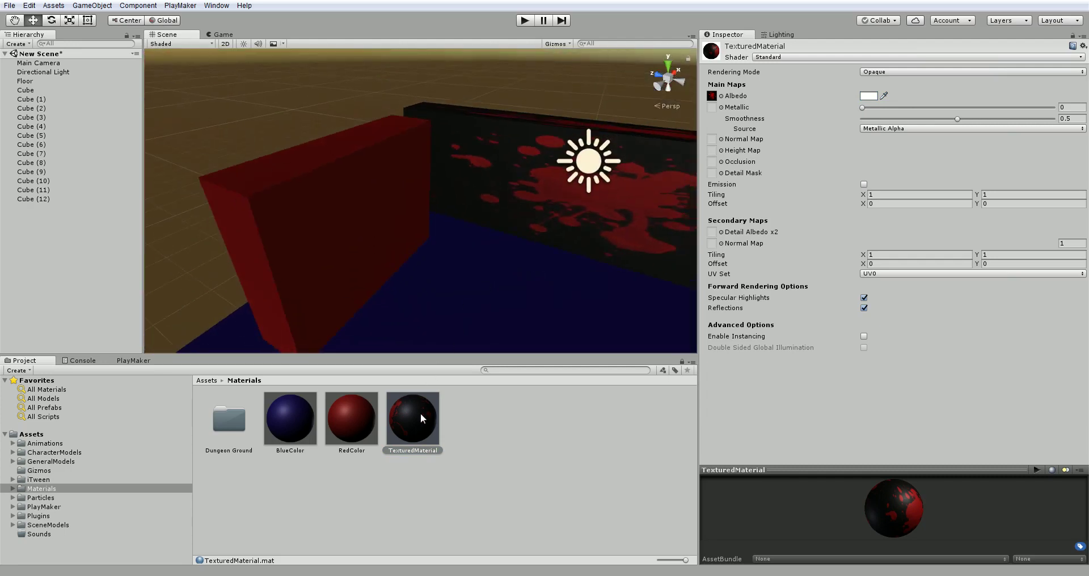
left_click_drag(420, 419, 336, 172)
left_click_drag(527, 231, 403, 190, "alt")
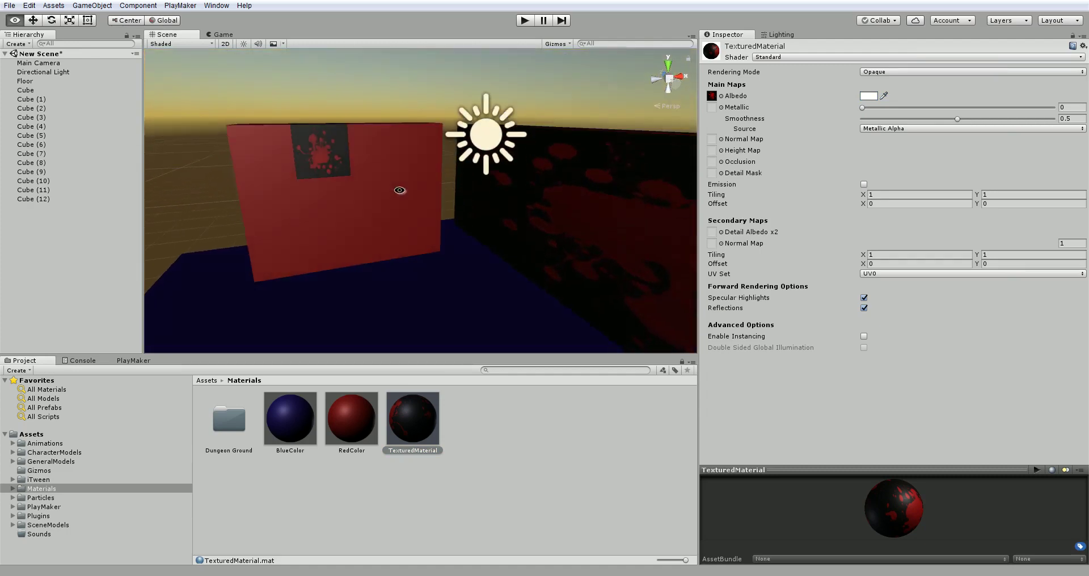
left_click_drag(479, 236, 614, 220, "alt")
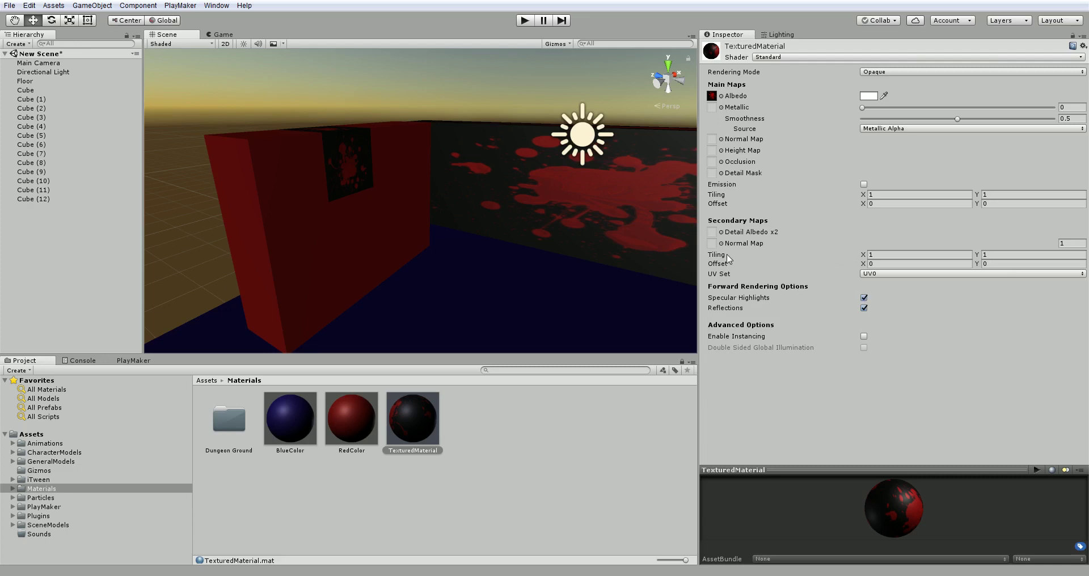
left_click(890, 253)
left_click(1000, 255)
left_click(938, 255)
type("1")
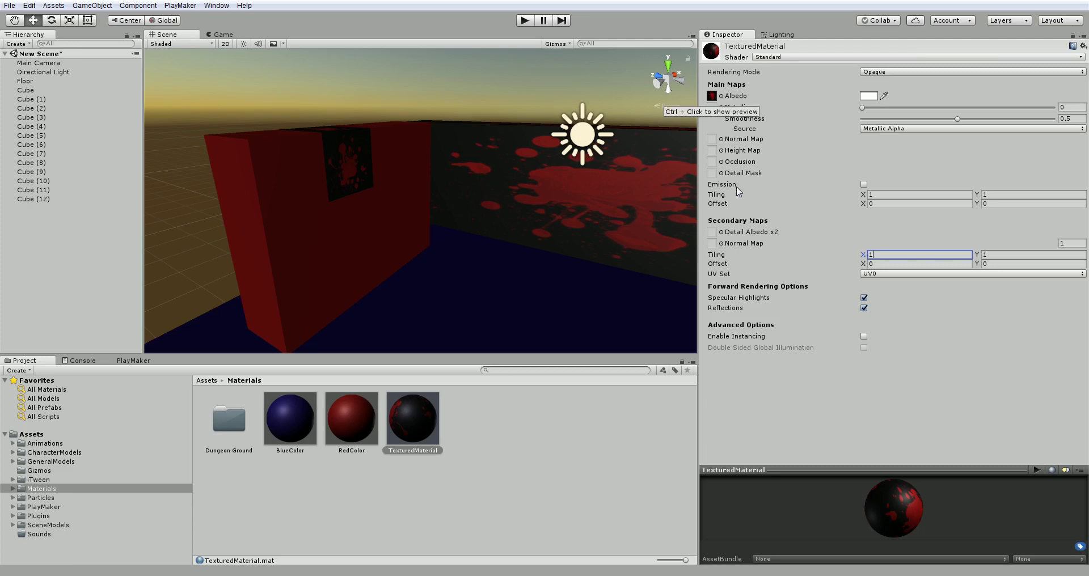
- Set the main maps' tiling of TexturedMaterial to 5 in X and 5 in Y
left_click(891, 194)
type("5")
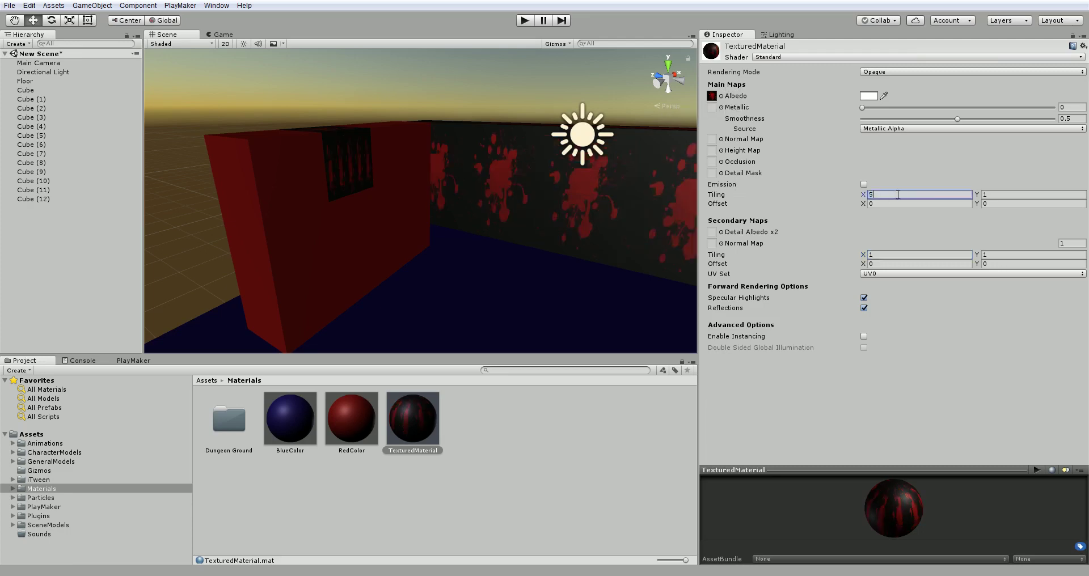
left_click(993, 194)
type("5")
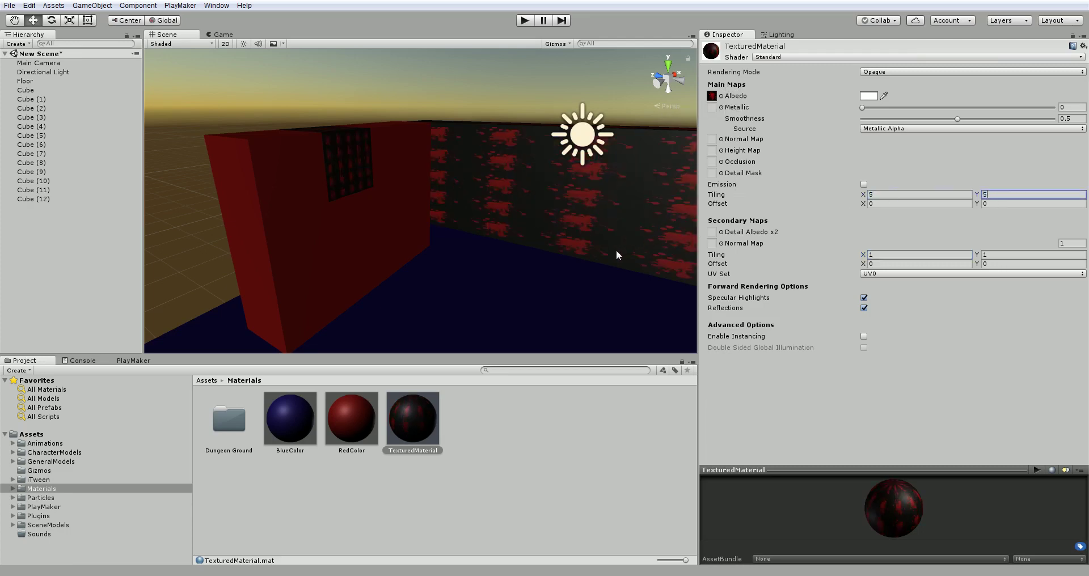
right_click_drag(596, 250, 603, 188)
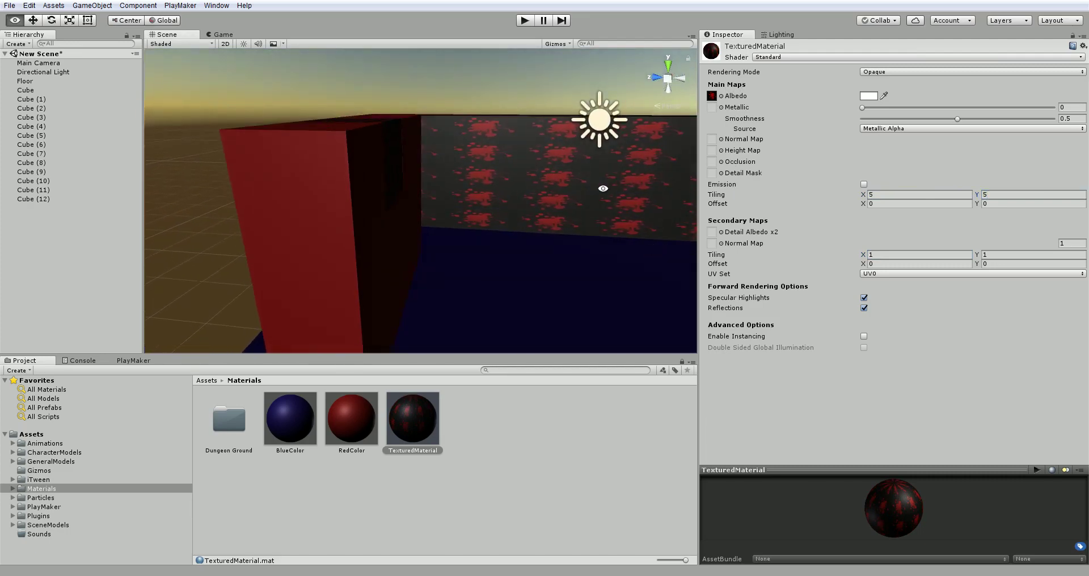
- Reduce the main maps' Y tiling of TexturedMaterial to 2.28 and compare the pattern on the long wall and the single cube
left_click_drag(978, 194, 933, 204)
right_click_drag(596, 228, 414, 240)
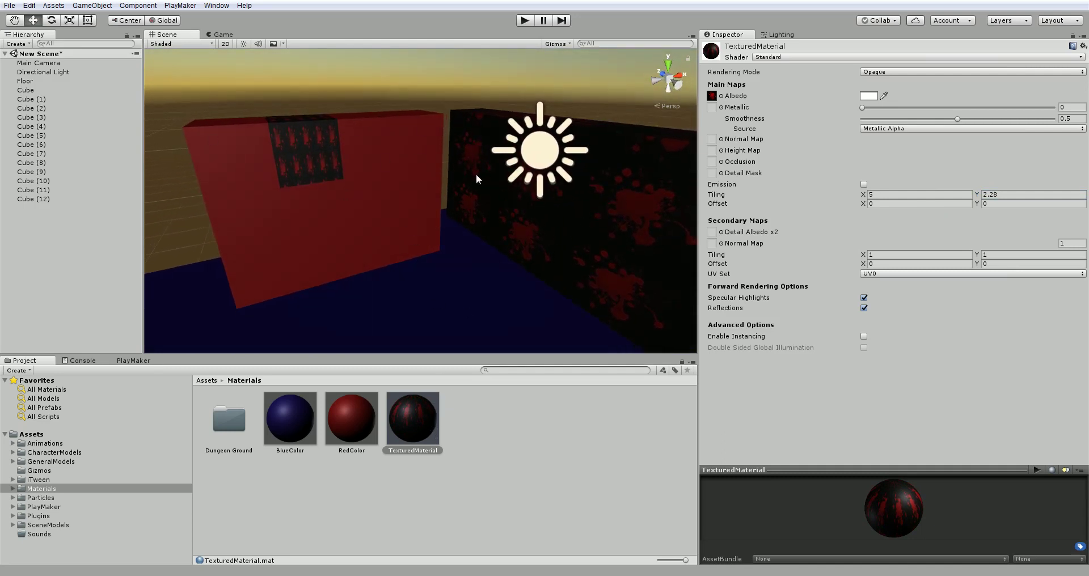
scroll(399, 220, "up", 3)
right_click_drag(400, 220, 502, 256)
scroll(570, 241, "down", 2)
scroll(571, 240, "up", 2)
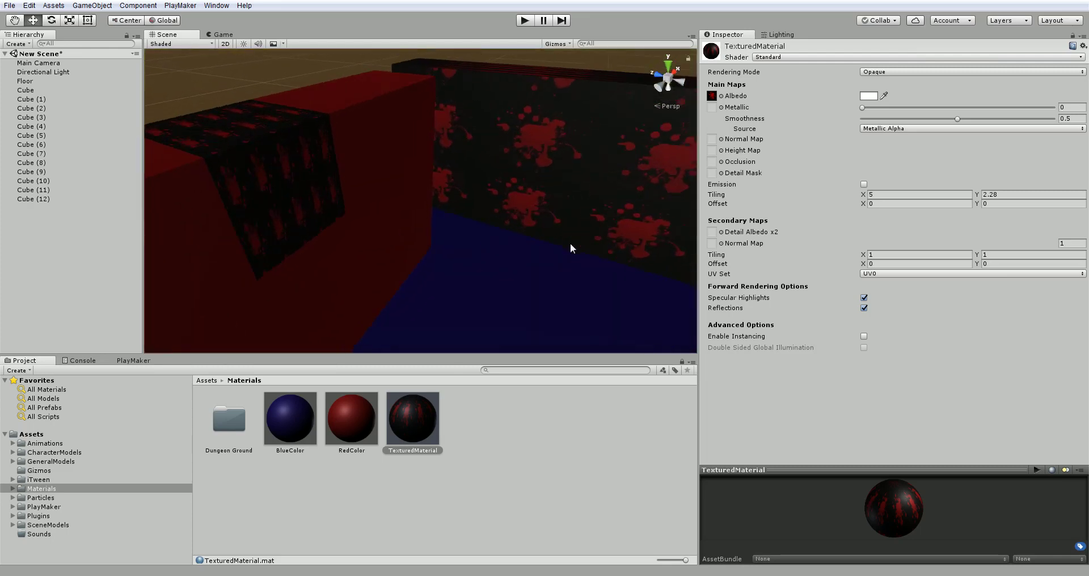
right_click_drag(570, 243, 468, 328)
- Duplicate TexturedMaterial and rename the copy TexturedMaterial NoTiel
left_click(426, 425)
key("ctrl+d")
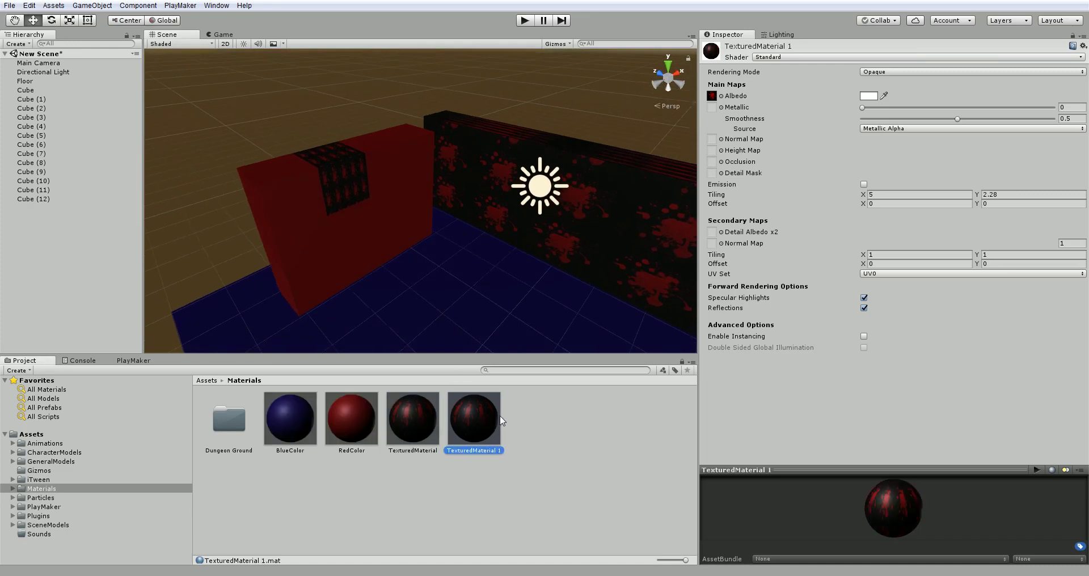
left_click(497, 453)
type("NoTiel")
key("Return")
- Set the main maps' tiling of TexturedMaterial NoTiel to 1 in X and 1 in Y
left_click(888, 194)
type("1")
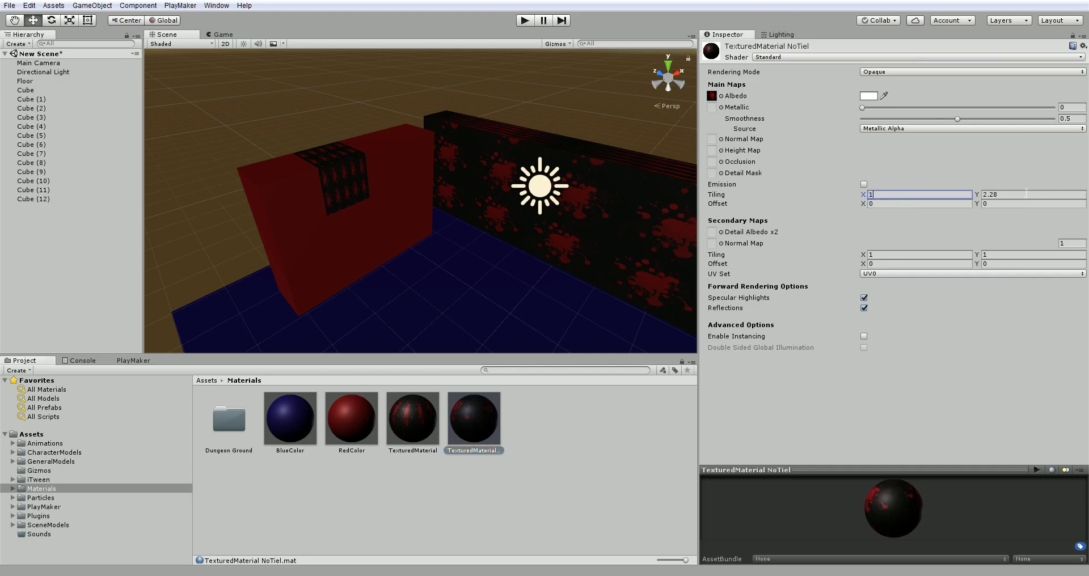
left_click(1026, 194)
type("1")
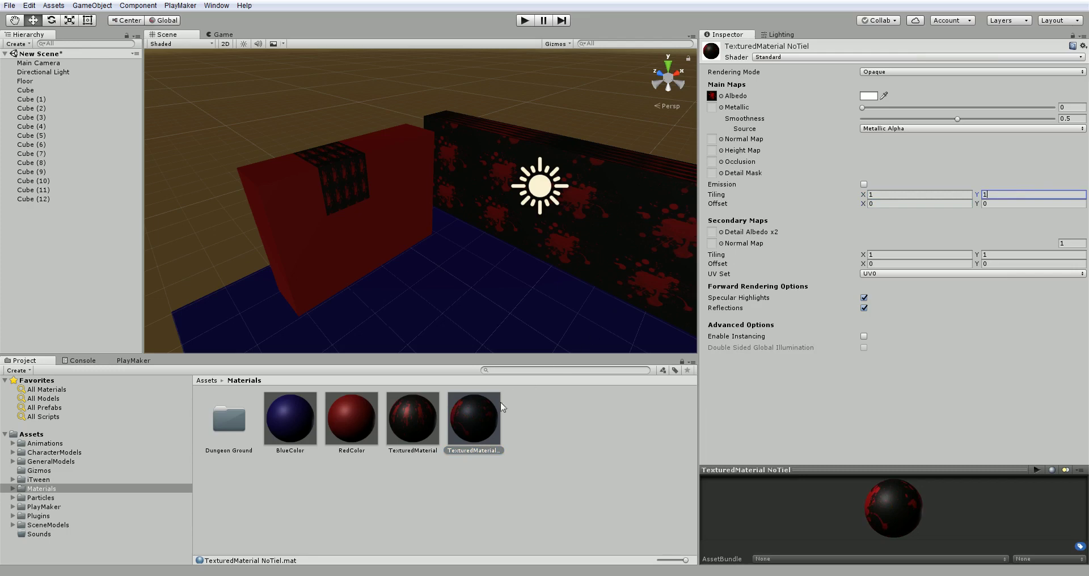
- Apply TexturedMaterial NoTiel to the textured cube in the stacked wall
left_click_drag(501, 406, 344, 180)
scroll(476, 272, "up", 2)
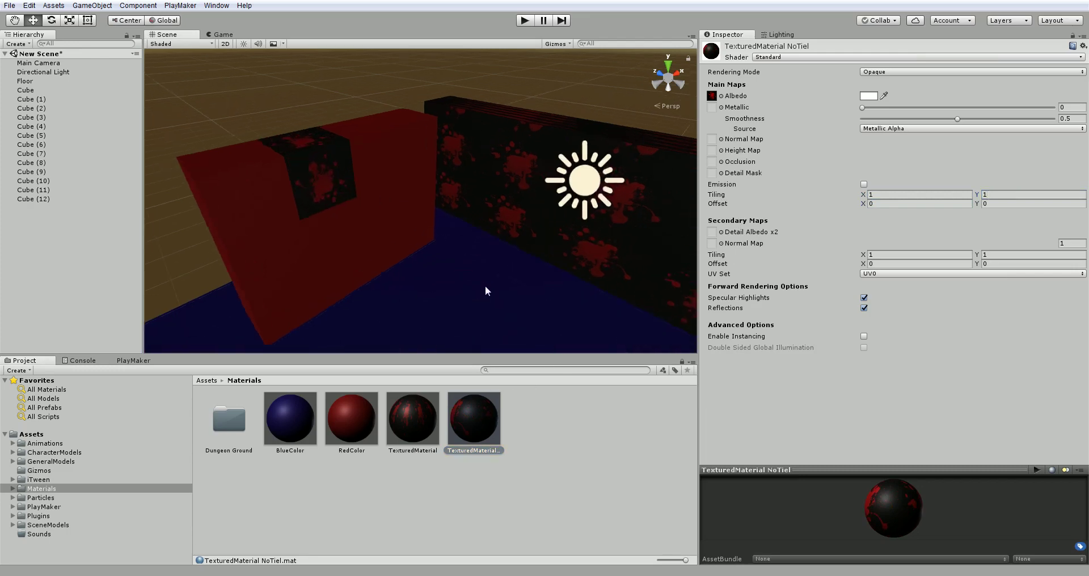
left_click_drag(486, 287, 528, 232, "alt")
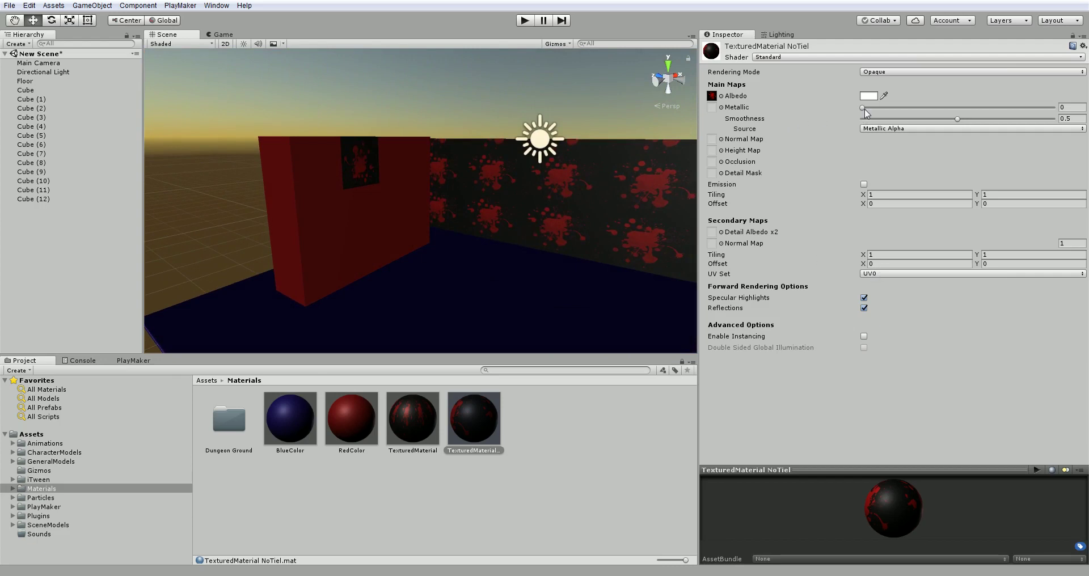
- Set the smoothness of TexturedMaterial NoTiel to 0.179 and inspect the cube up close
left_click_drag(863, 108, 897, 124)
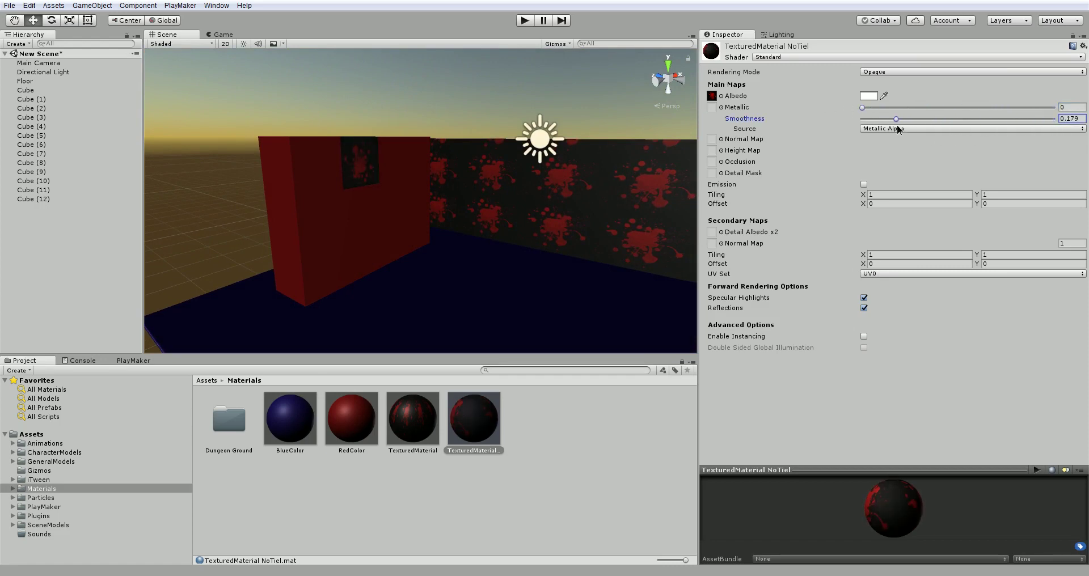
key("w")
right_click_drag(542, 238, 491, 260)
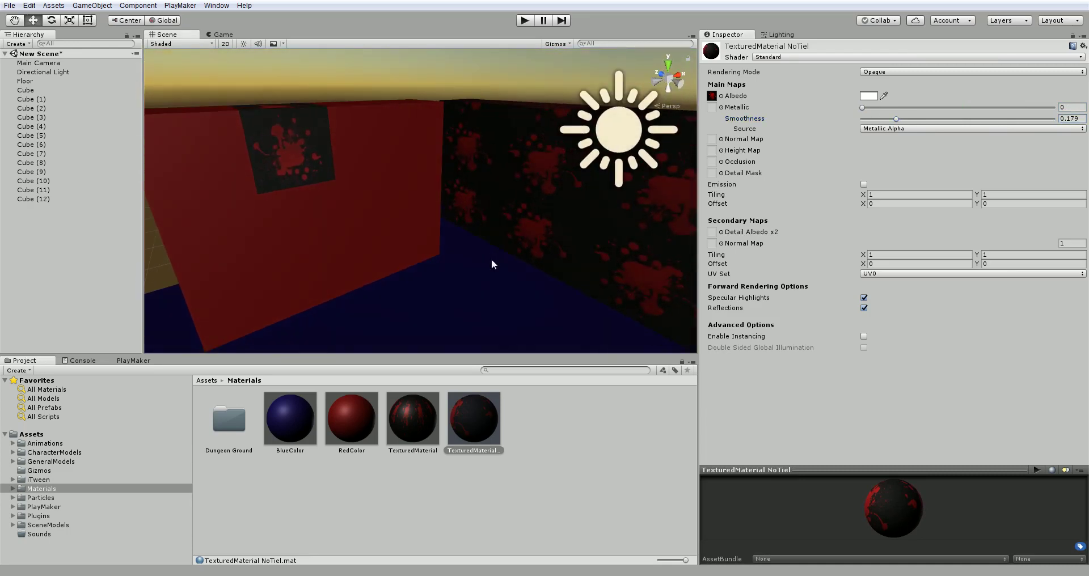